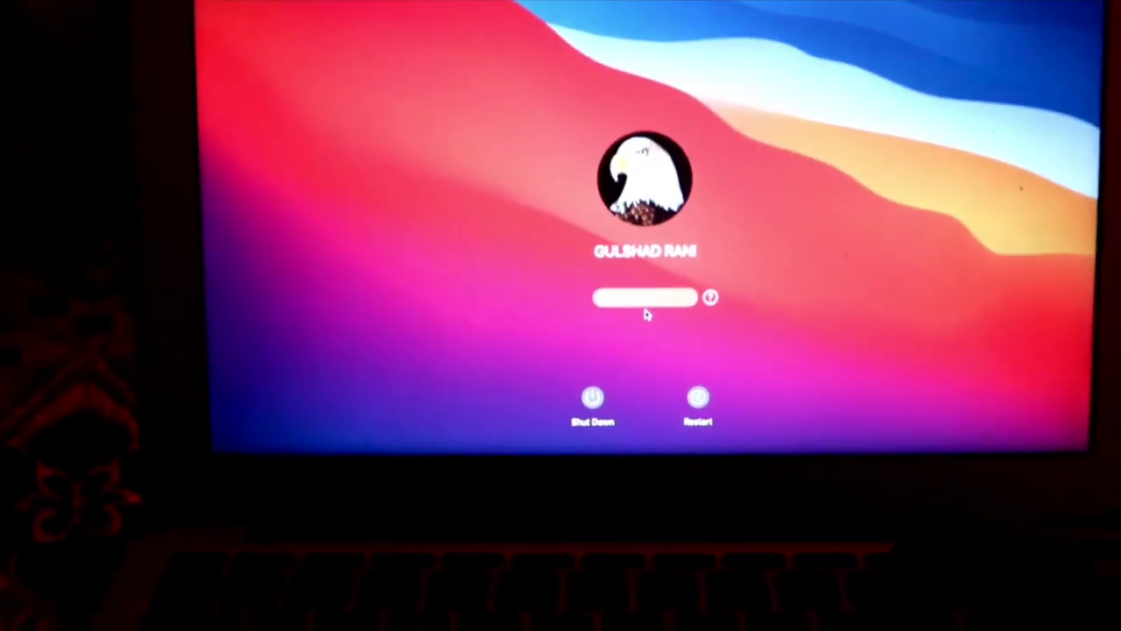
# - Enter the account password at the login screen to reach the Finder desktop
pyautogui.press('Return')
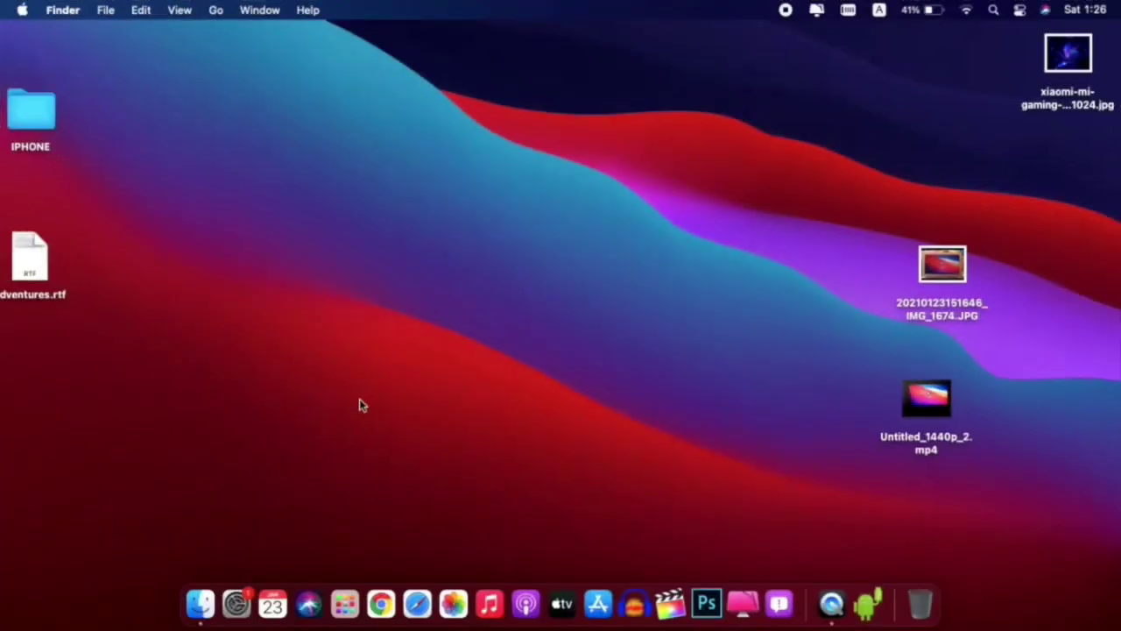
# - Open Users & Groups in System Preferences and unlock it with the admin password
pyautogui.click(229, 574)
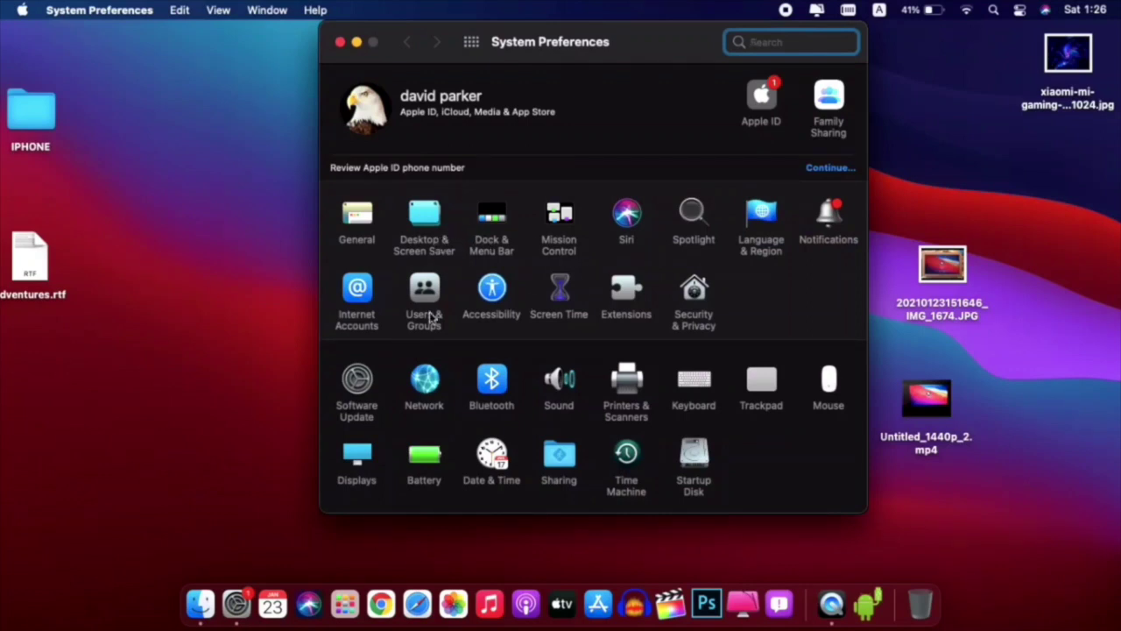
pyautogui.click(427, 315)
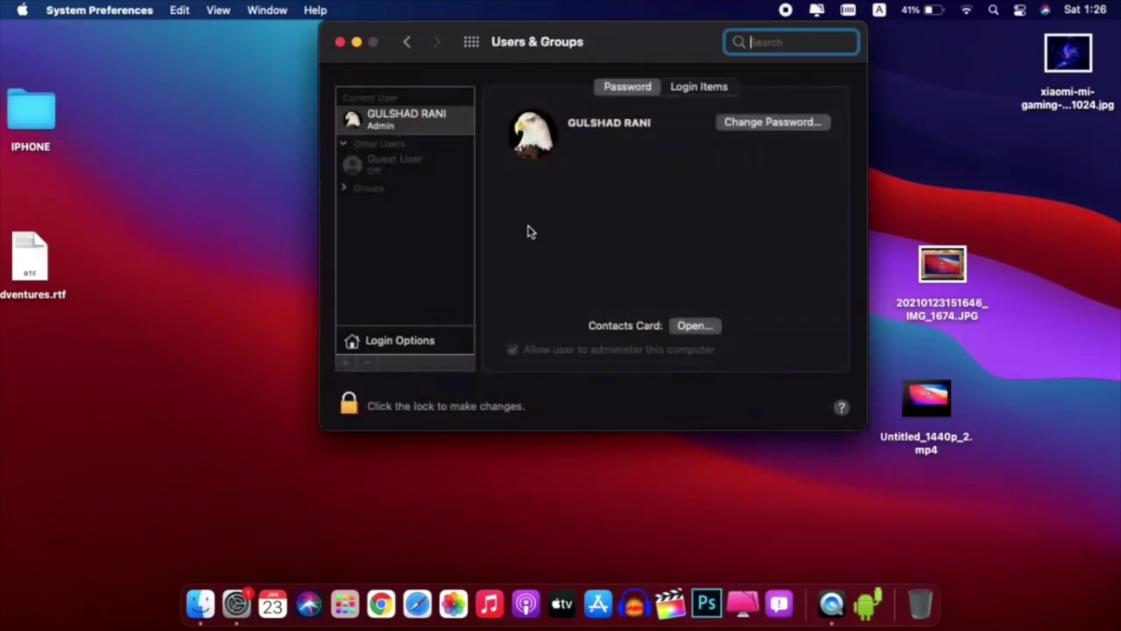
pyautogui.click(410, 412)
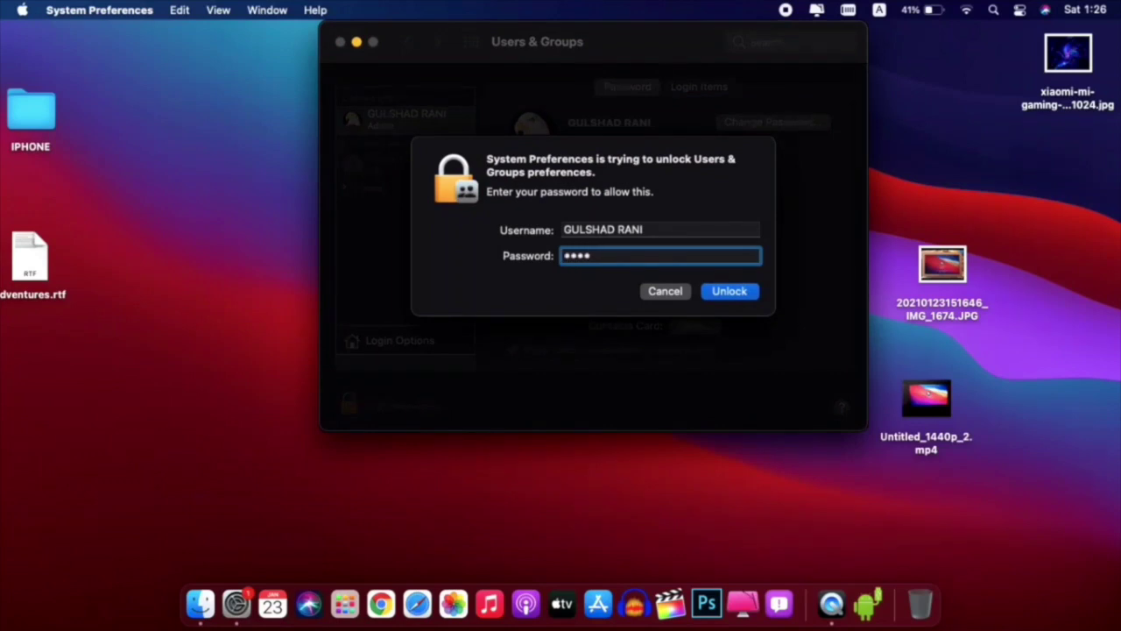
pyautogui.press('Return')
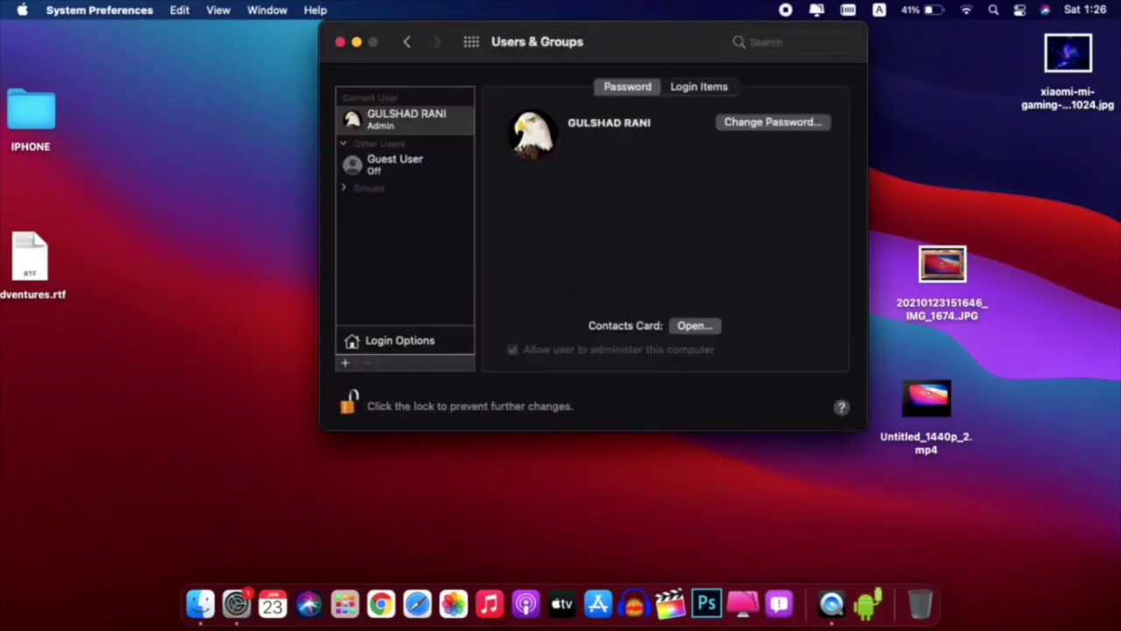
# - Copy the current account's UUID from Advanced Options, then relock Users & Groups
pyautogui.rightClick(406, 117)
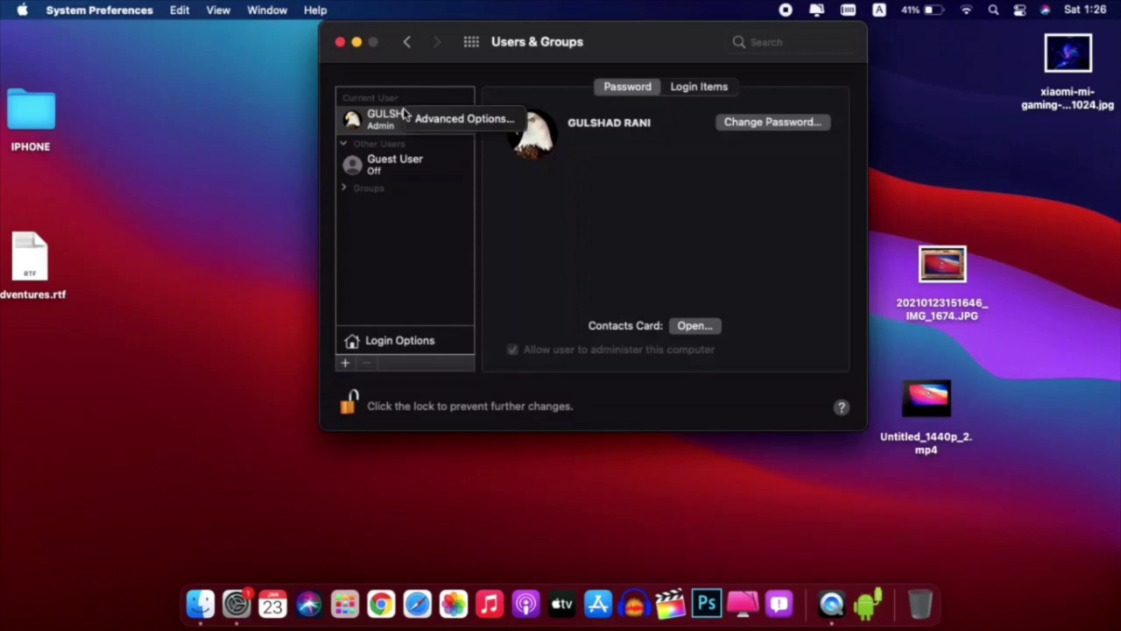
pyautogui.click(425, 122)
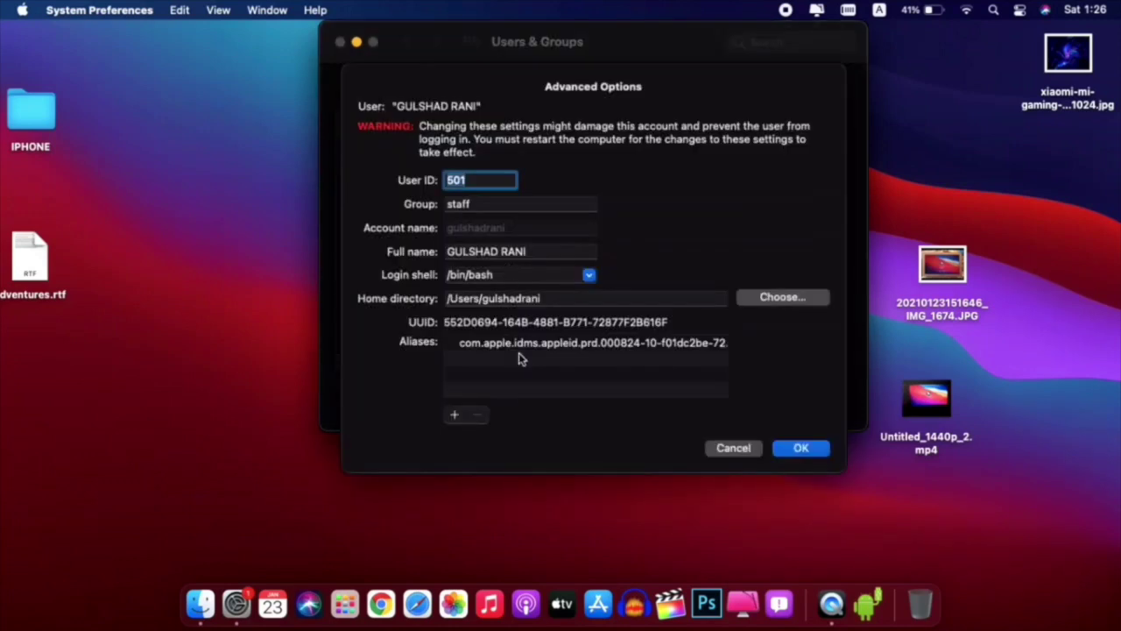
pyautogui.click(489, 326)
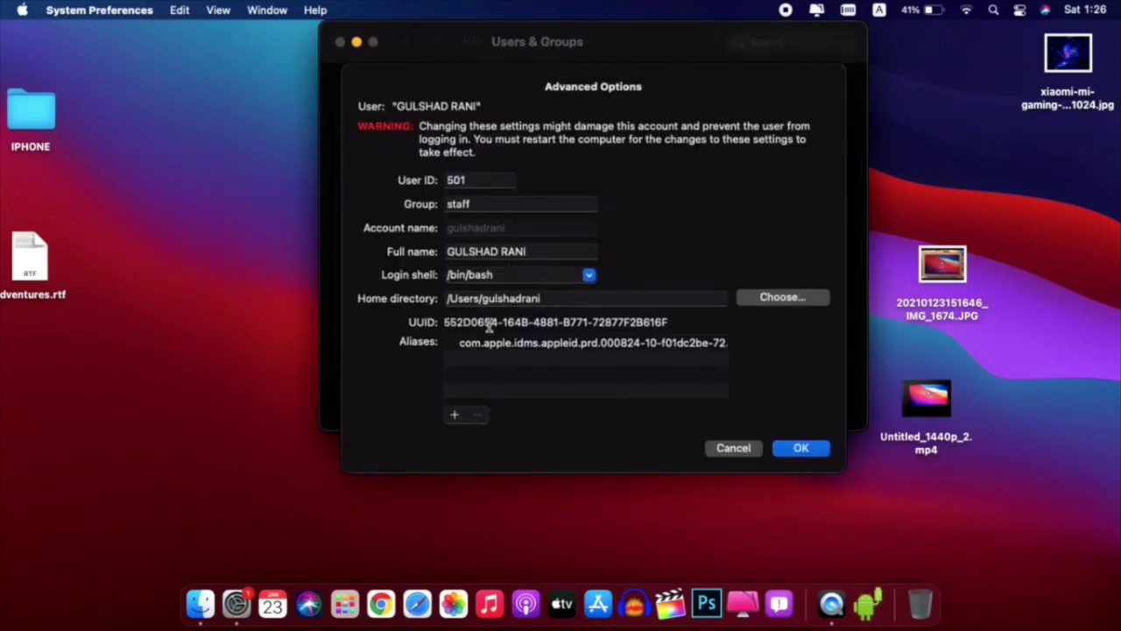
pyautogui.tripleClick(489, 326)
pyautogui.rightClick(489, 325)
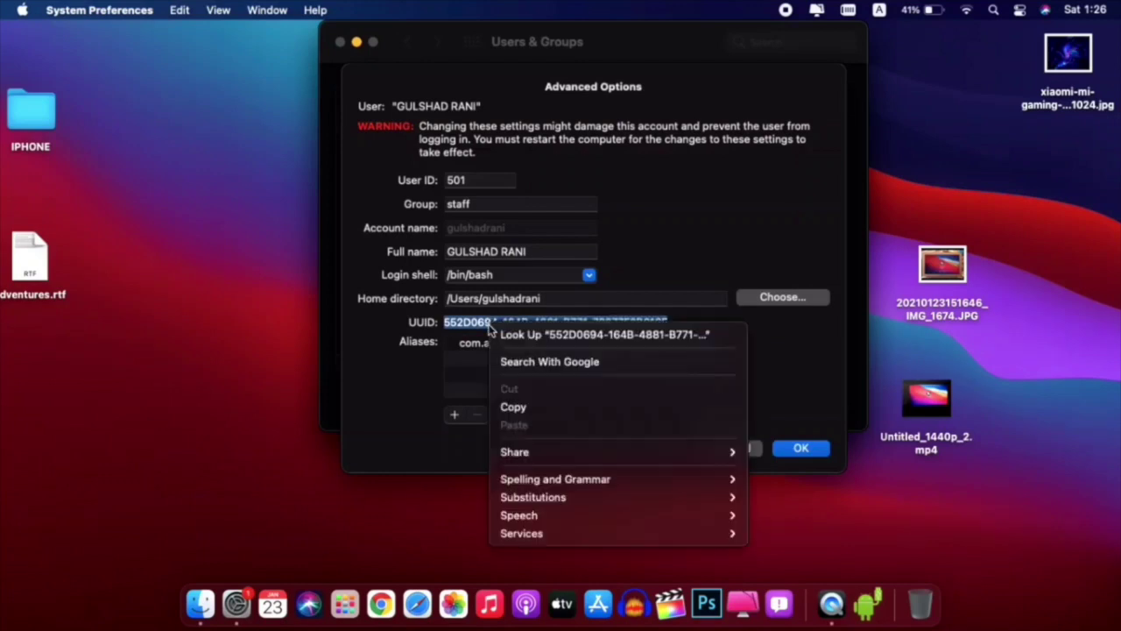
pyautogui.click(517, 407)
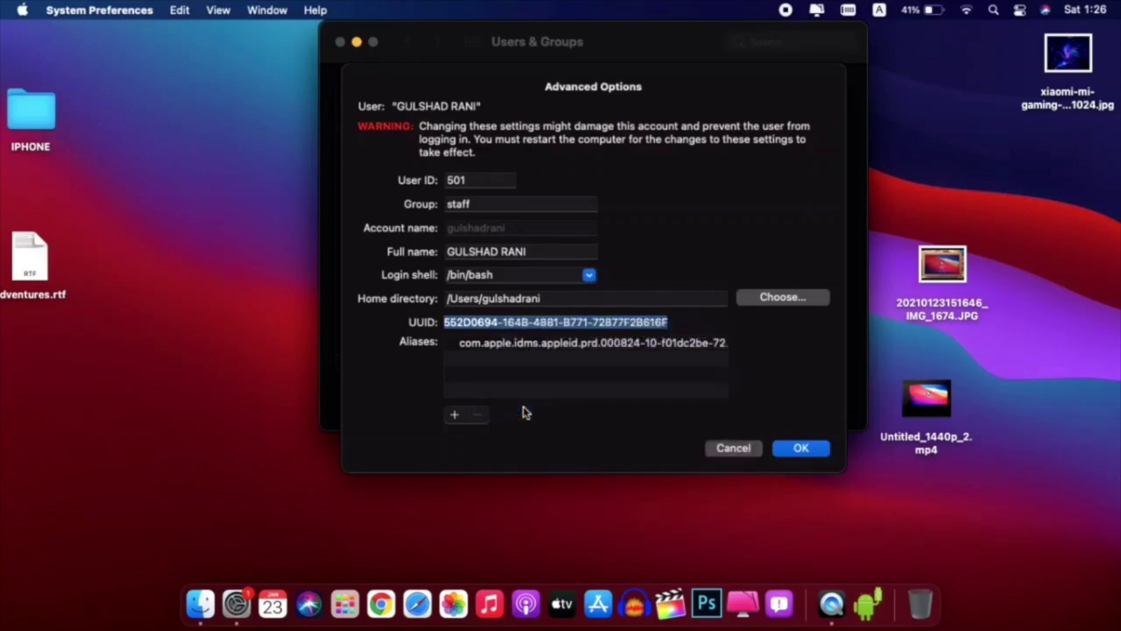
pyautogui.click(800, 448)
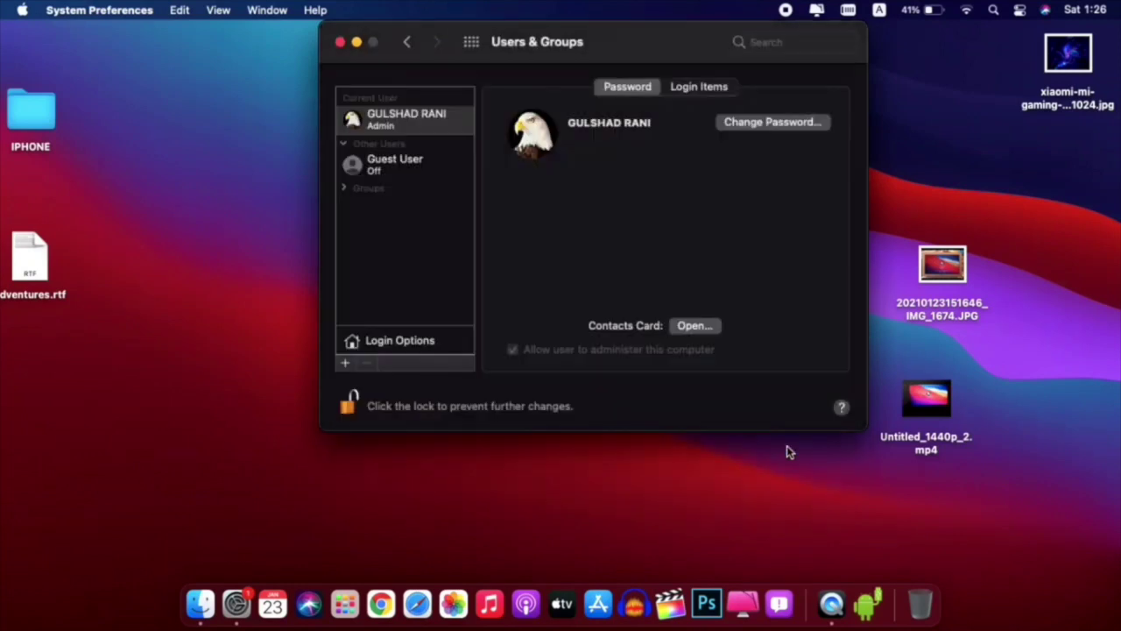
pyautogui.click(350, 406)
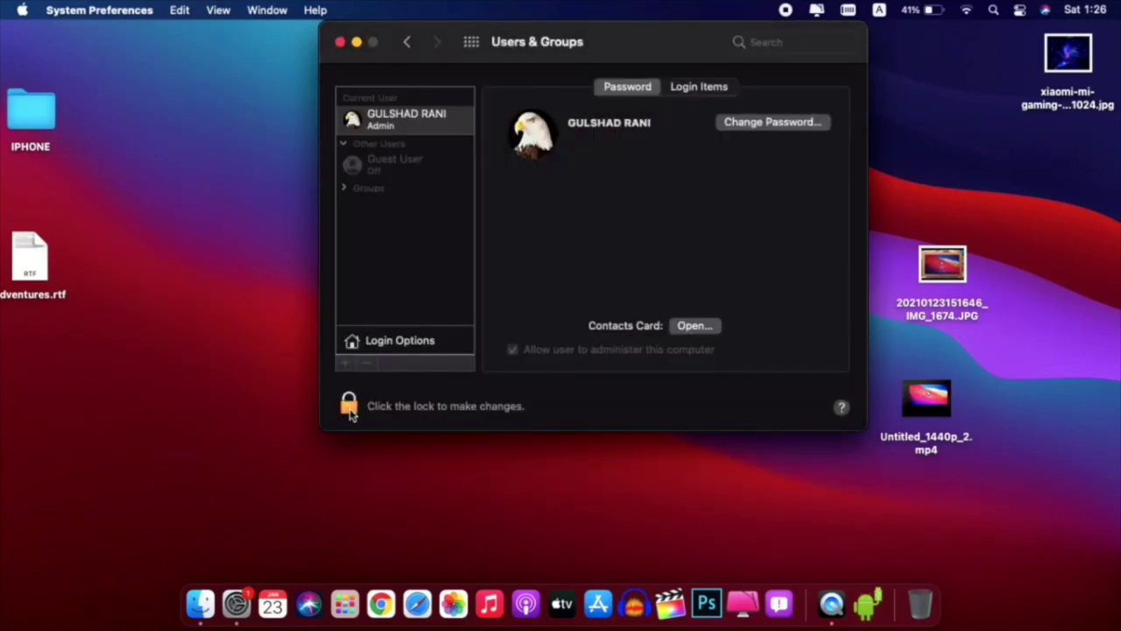
# - Close System Preferences and go to /Library/Caches in a new Finder window
pyautogui.click(341, 41)
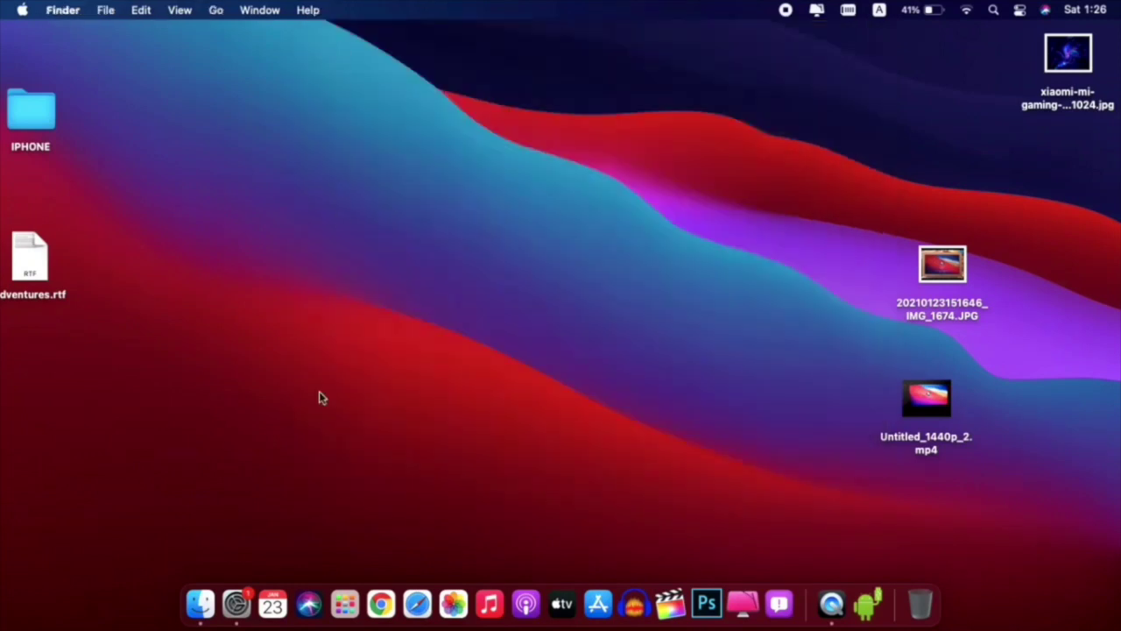
pyautogui.rightClick(201, 601)
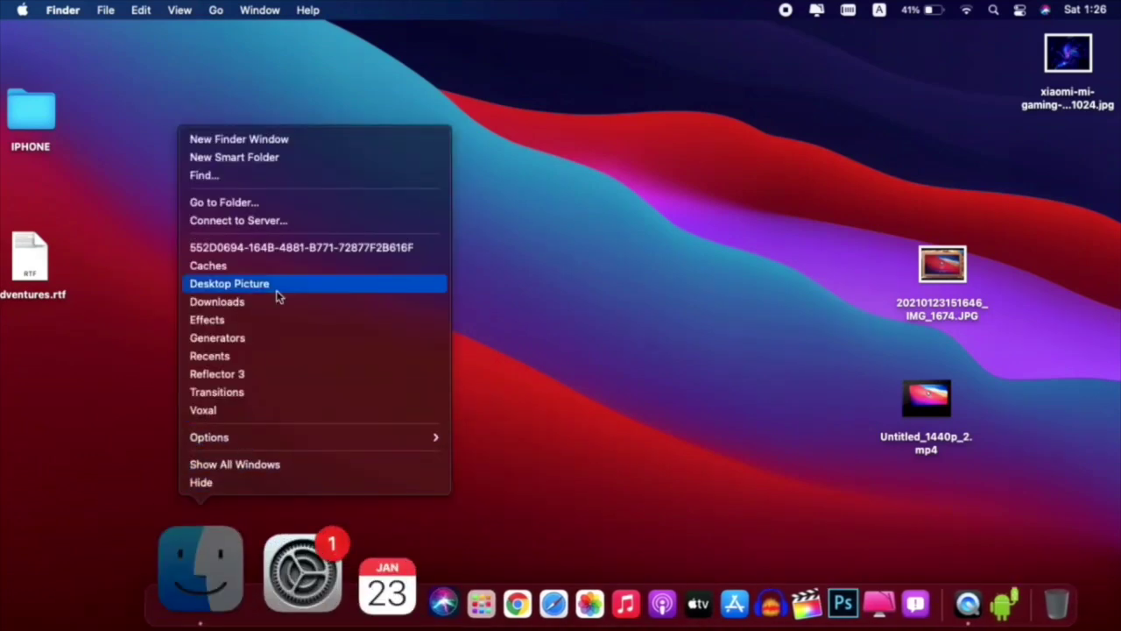
pyautogui.click(271, 147)
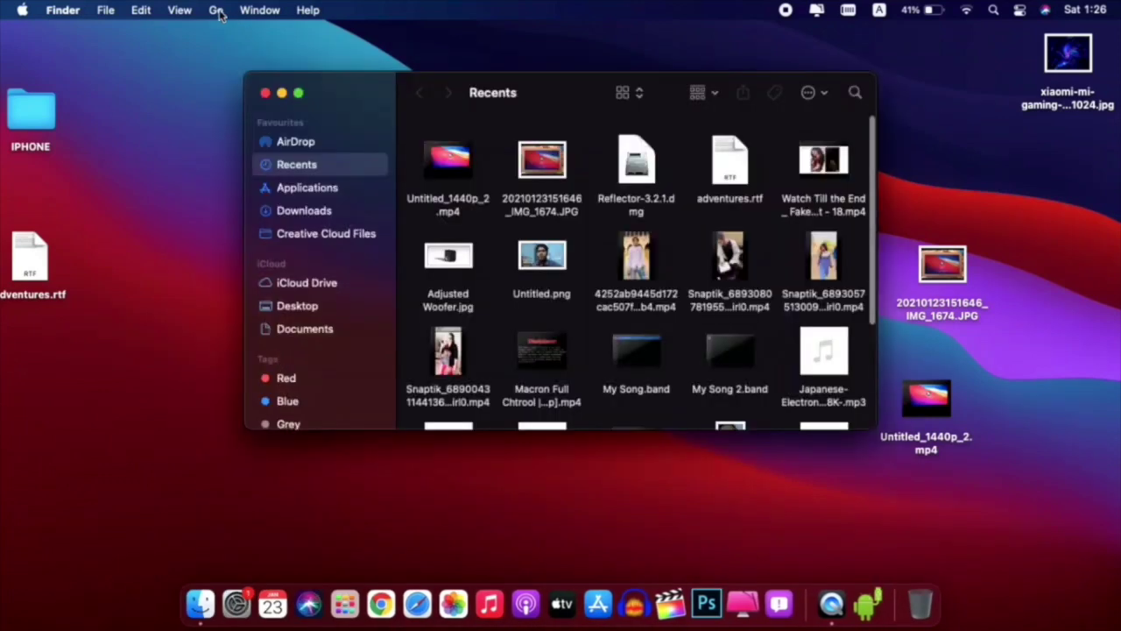
pyautogui.click(216, 10)
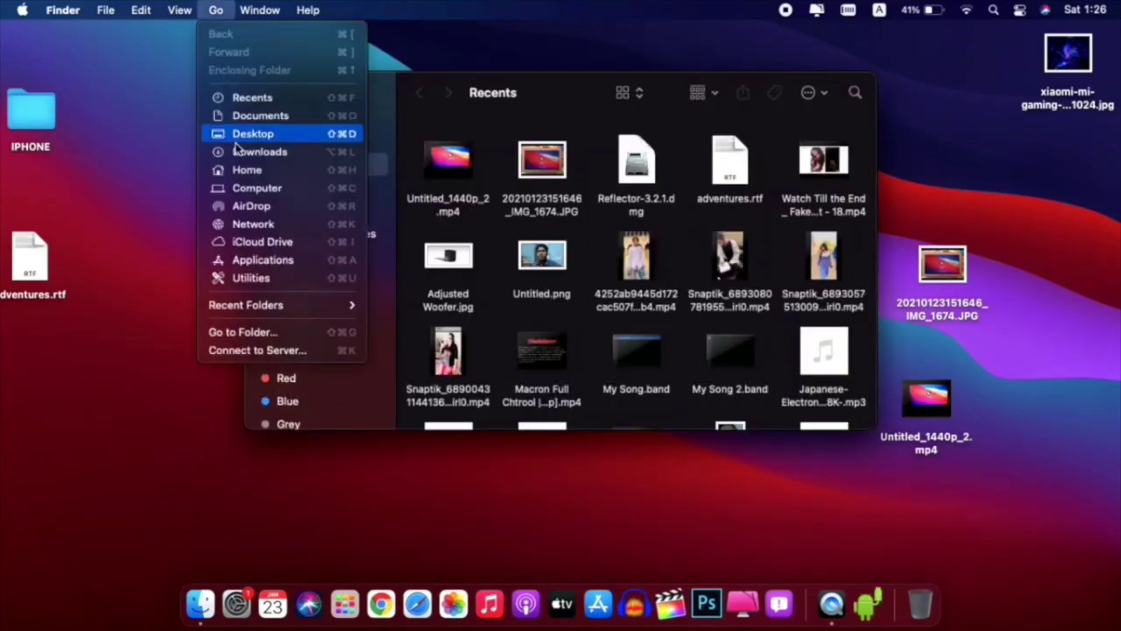
pyautogui.click(259, 339)
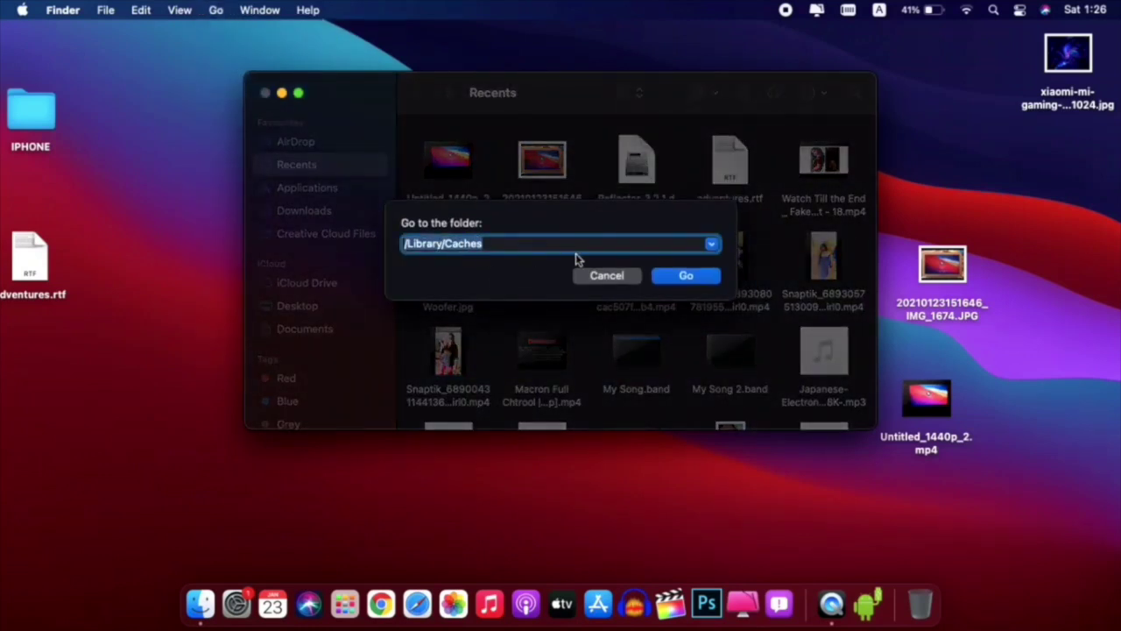
pyautogui.click(687, 276)
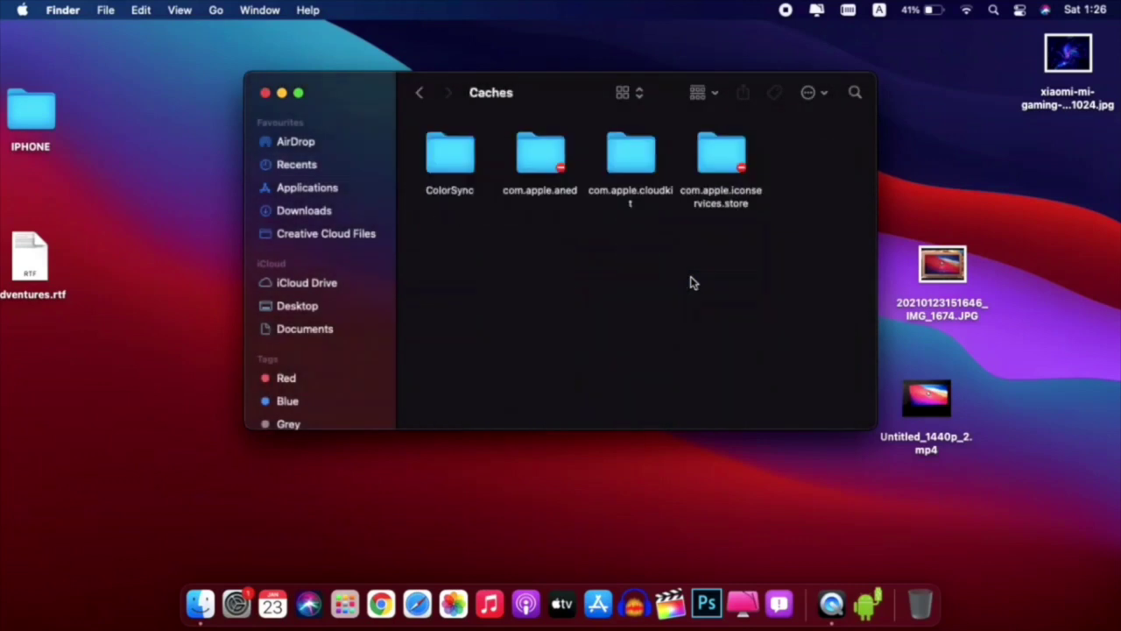
# - Create a new folder named 'Desktop Pictures' inside Caches
pyautogui.rightClick(810, 176)
pyautogui.click(824, 185)
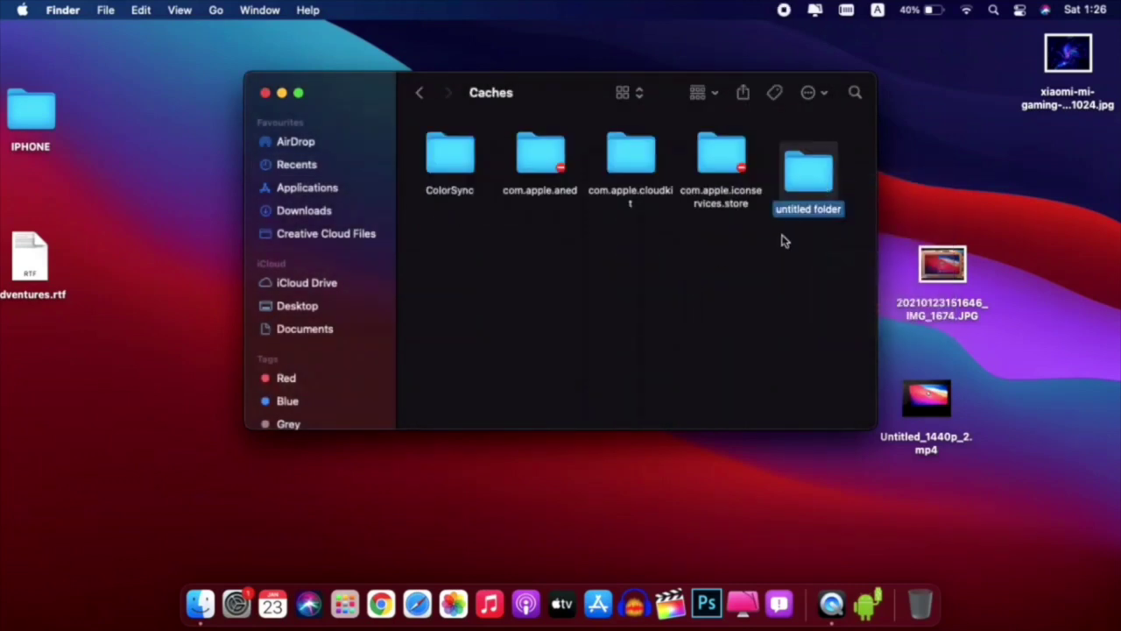
pyautogui.click(798, 211)
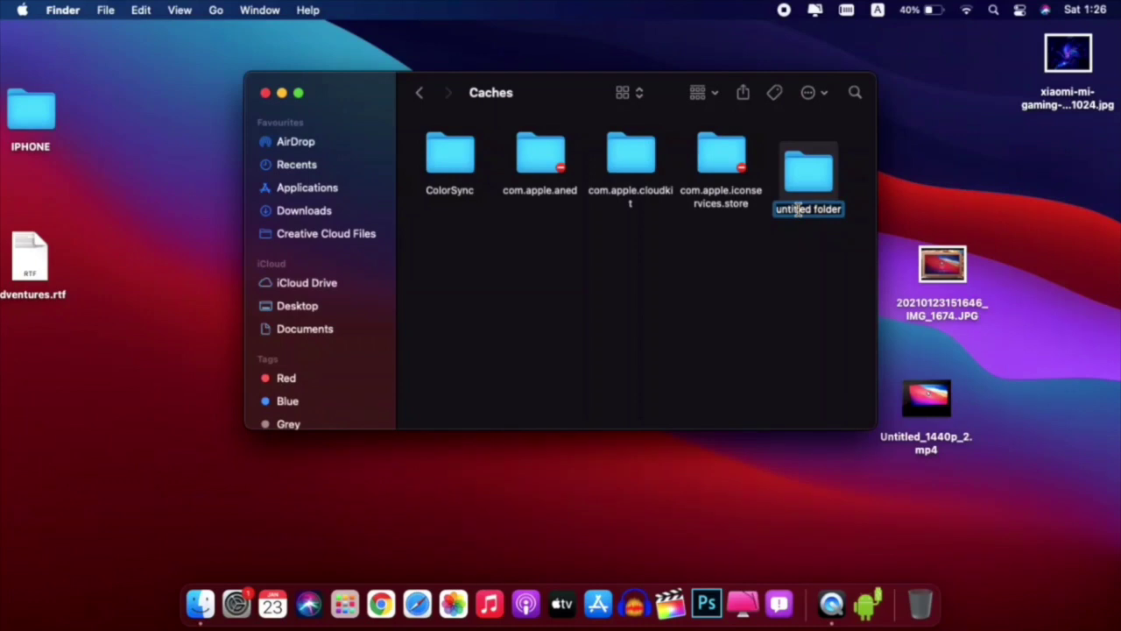
pyautogui.write('De')
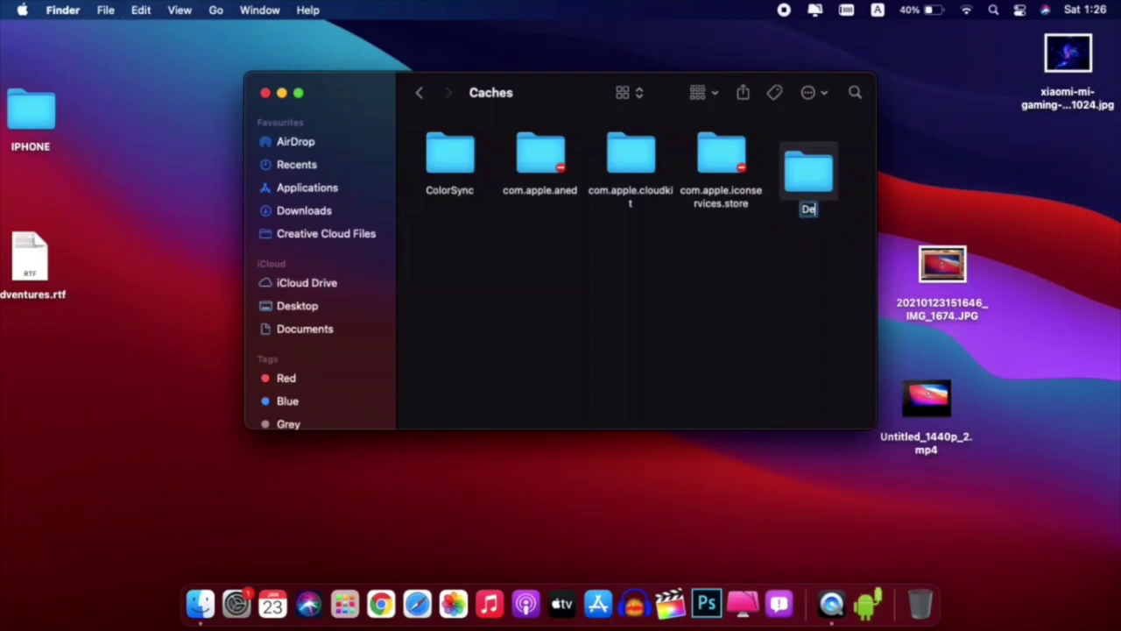
pyautogui.write('sktop')
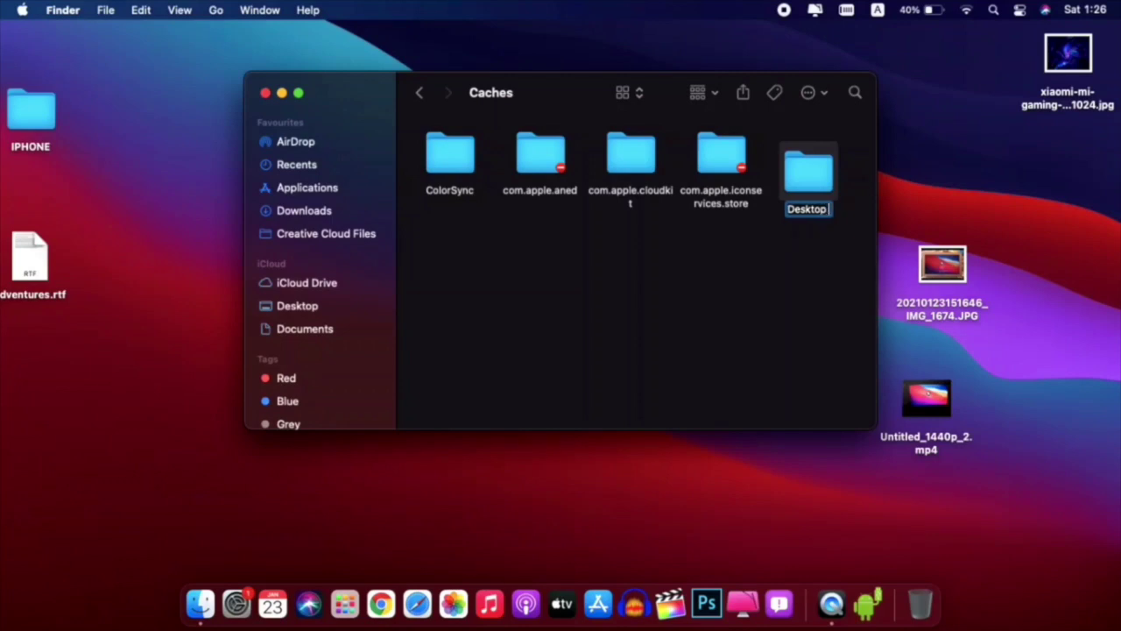
pyautogui.write(' Pictures')
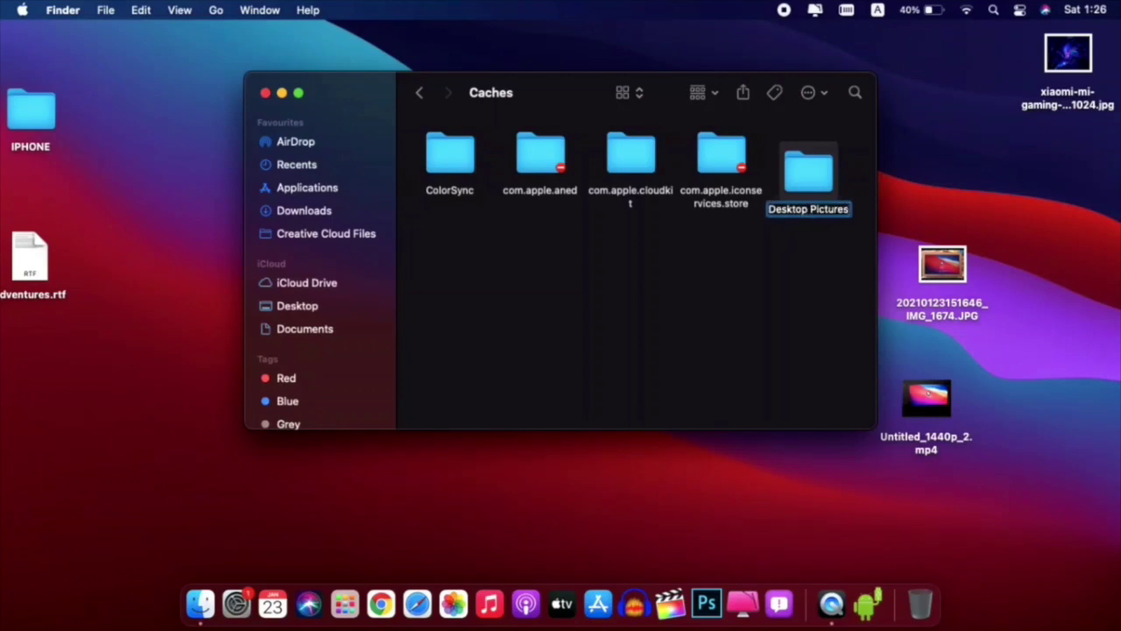
pyautogui.press('Return')
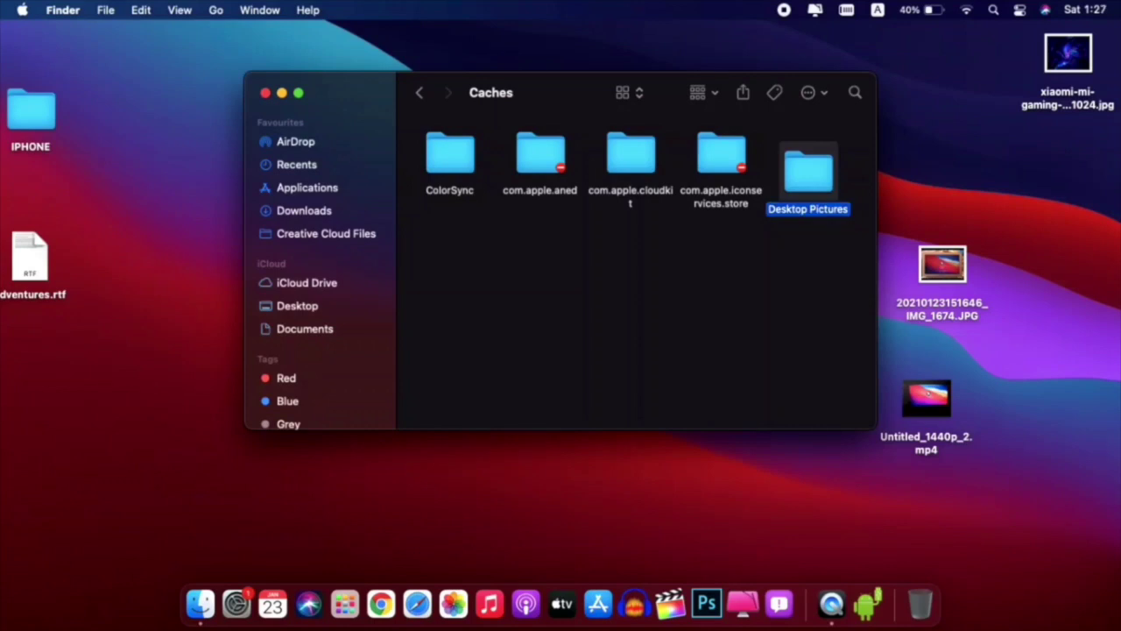
# - Give admin and everyone Read & Write access to Desktop Pictures, authorised with the admin password
pyautogui.rightClick(801, 184)
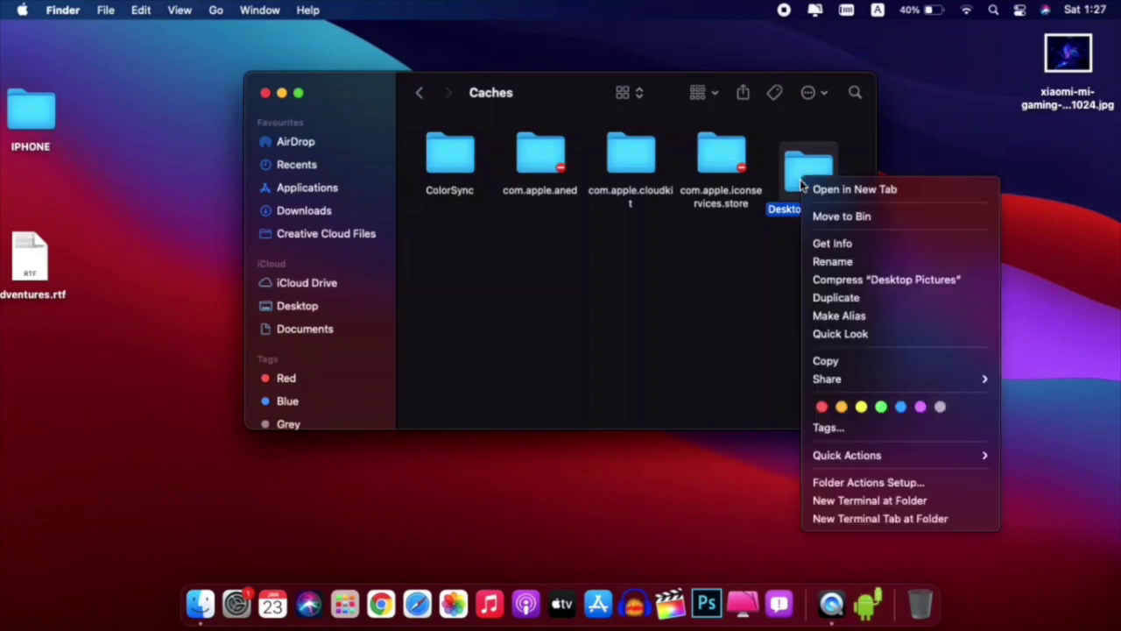
pyautogui.click(828, 242)
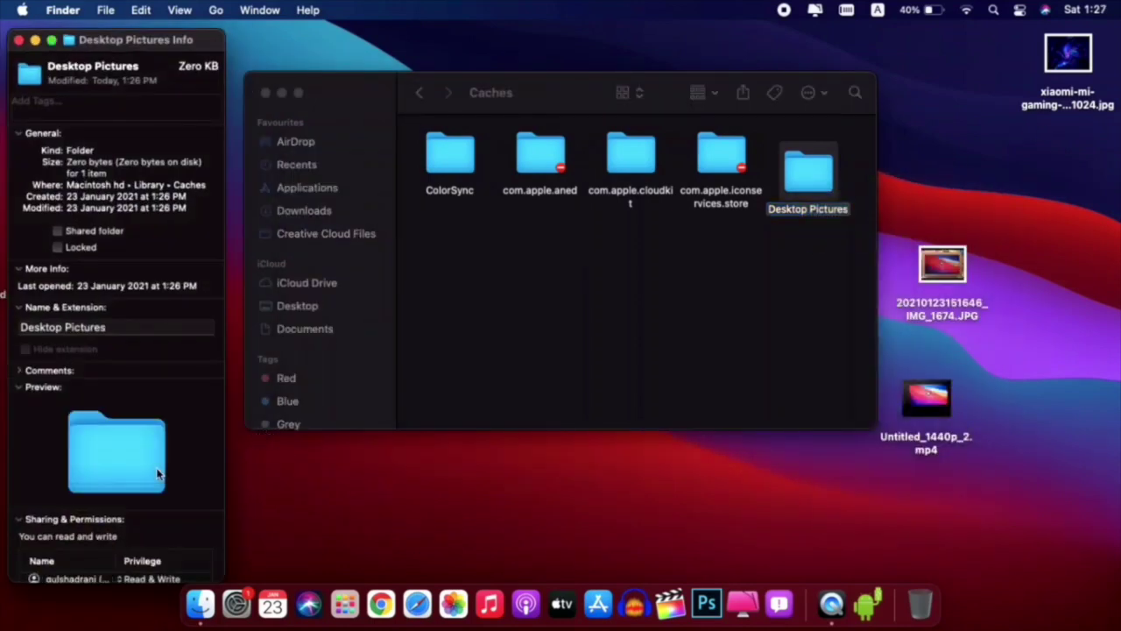
pyautogui.scroll(-3, 77, 478)
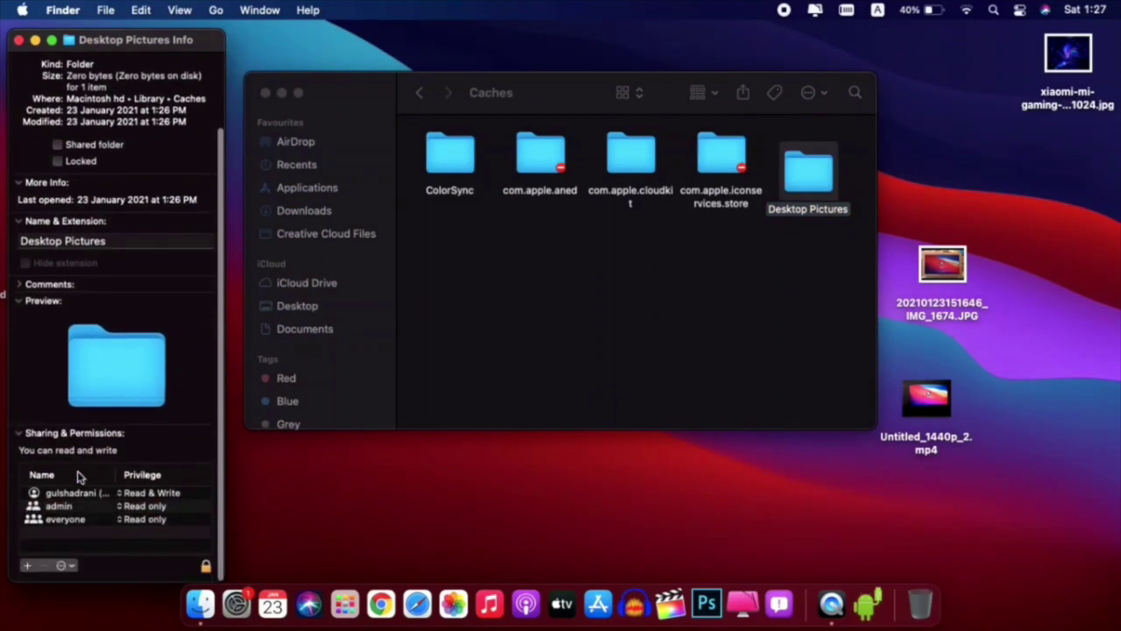
pyautogui.click(142, 509)
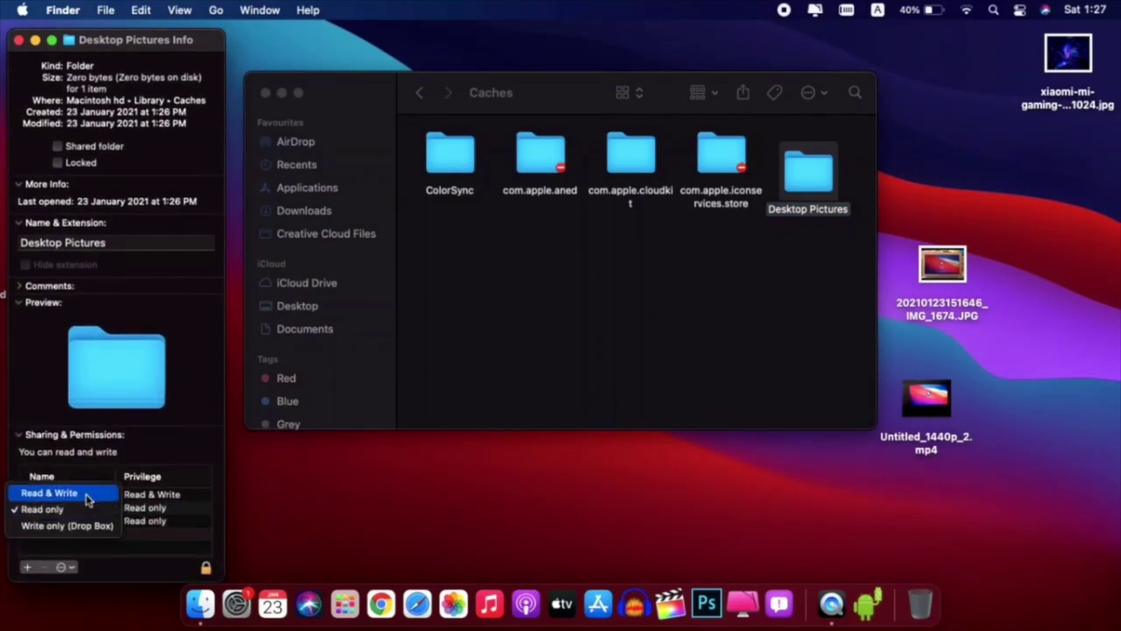
pyautogui.click(84, 495)
pyautogui.click(145, 521)
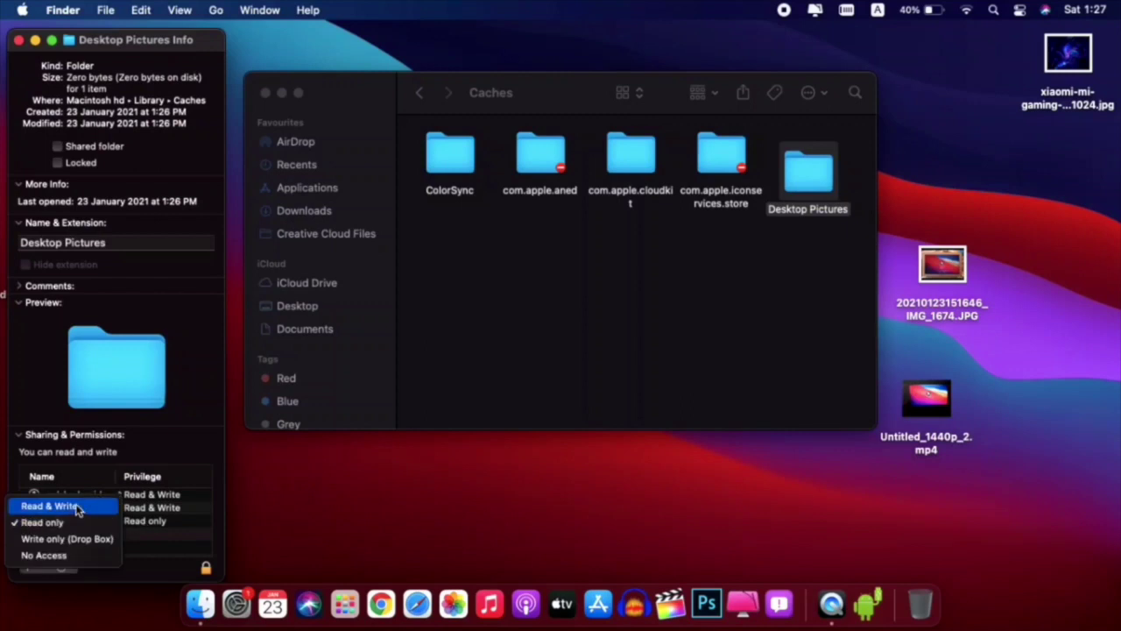
pyautogui.click(77, 506)
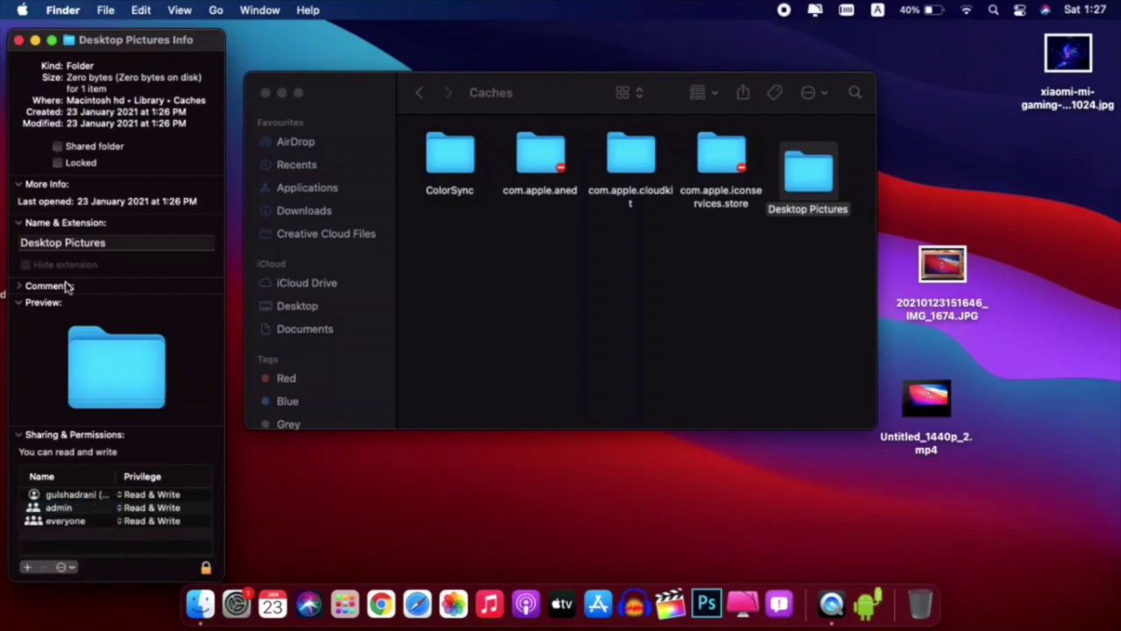
pyautogui.click(207, 568)
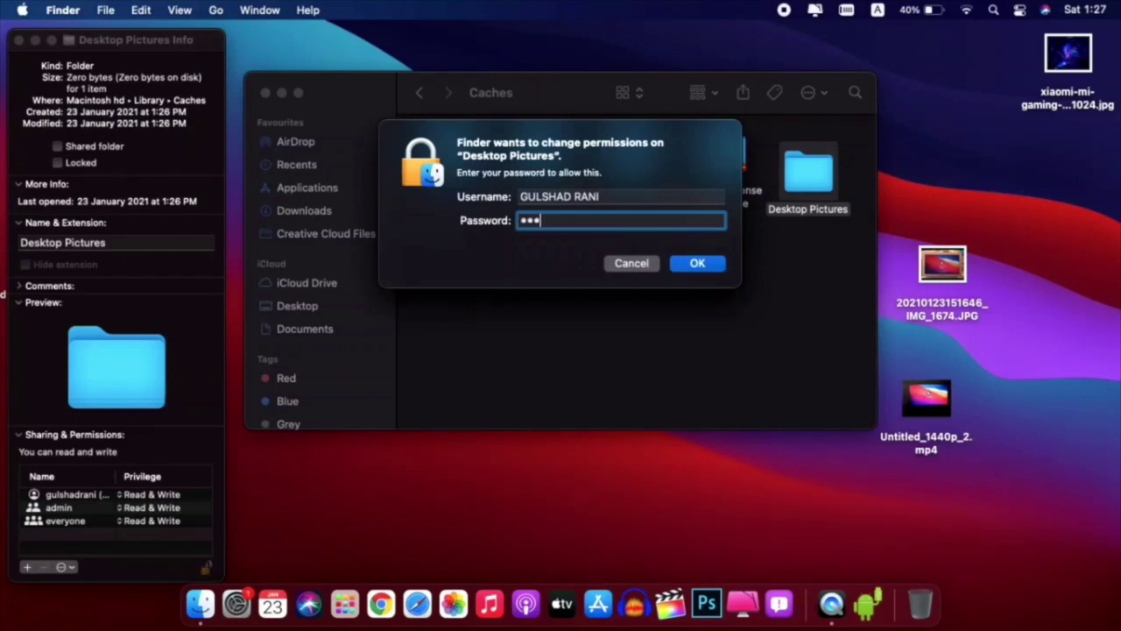
pyautogui.press('Return')
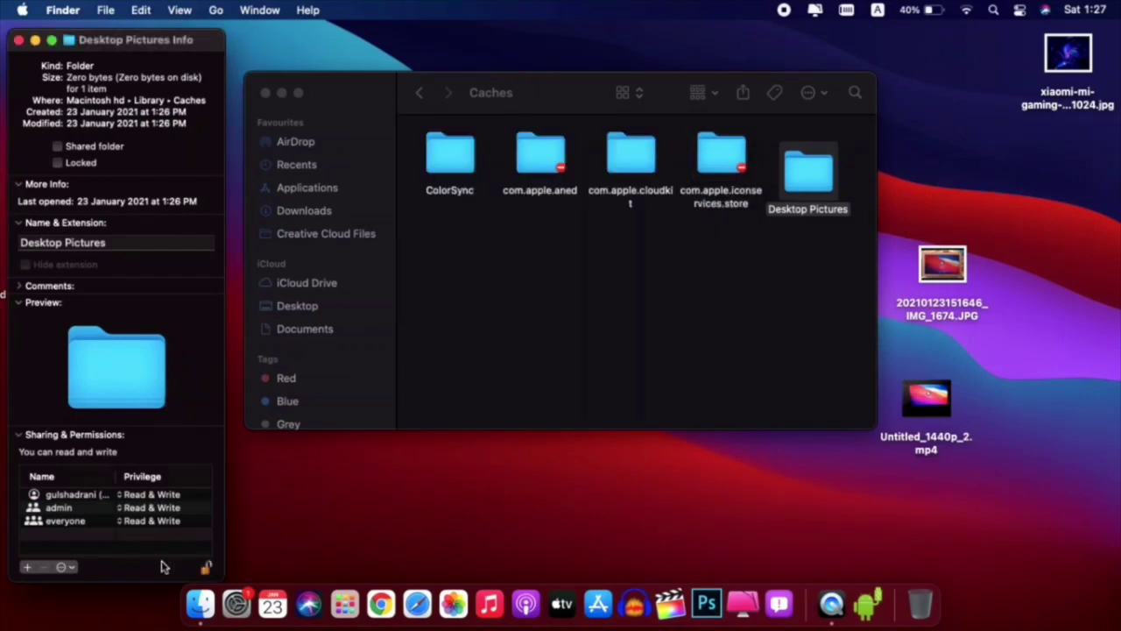
pyautogui.click(18, 41)
# - Inside Desktop Pictures, create a folder named with the pasted UUID
pyautogui.doubleClick(808, 180)
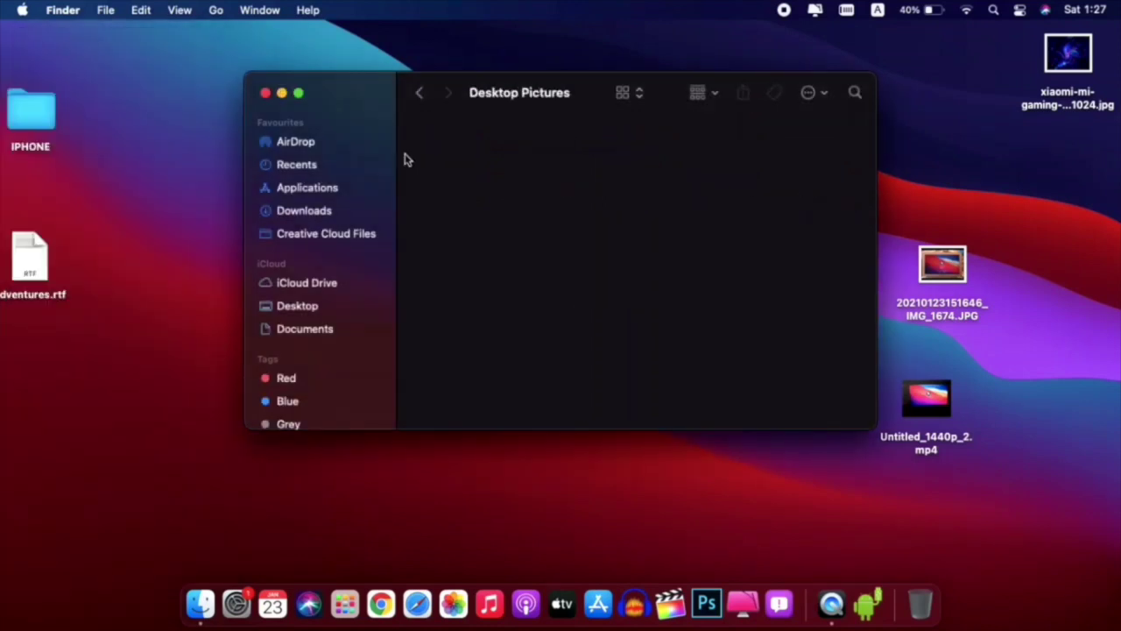
pyautogui.rightClick(466, 164)
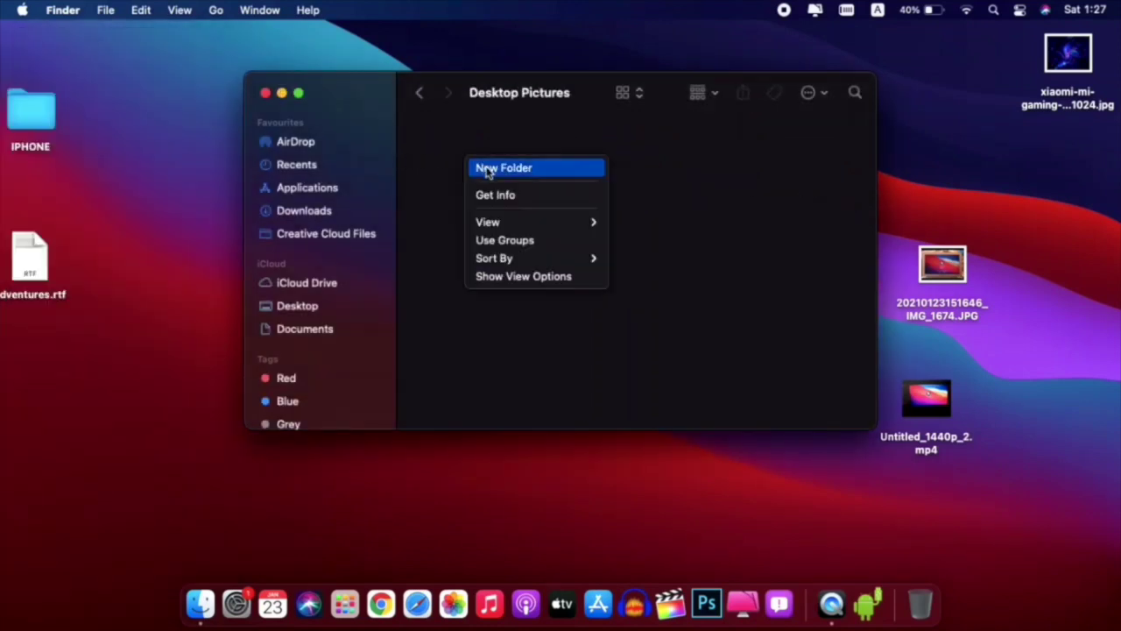
pyautogui.click(488, 168)
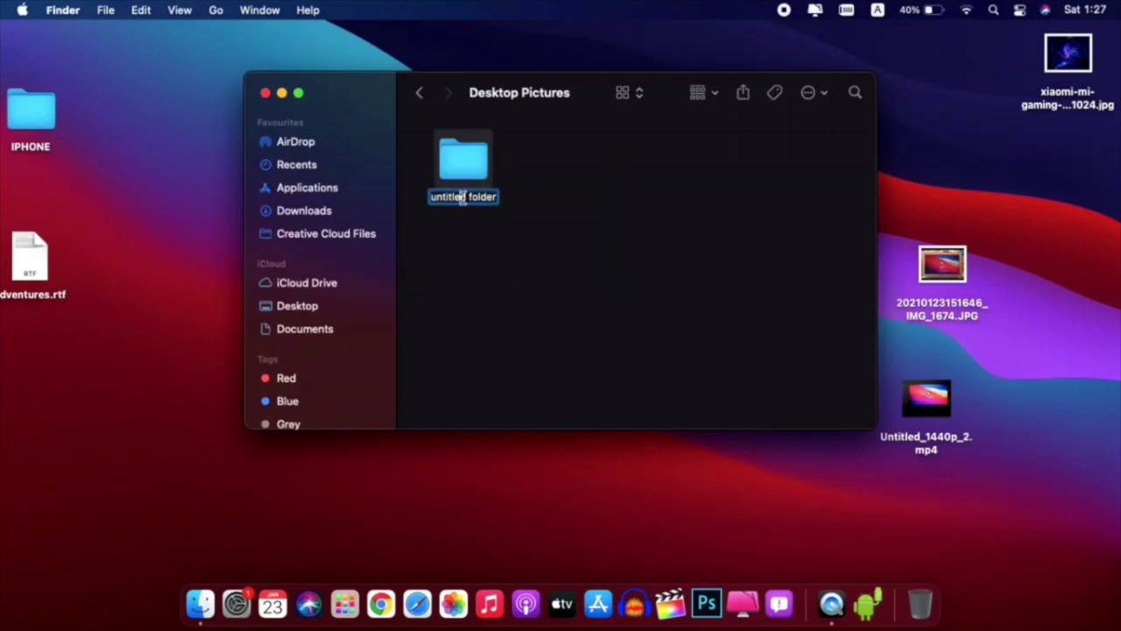
pyautogui.write('4831-B771-72877F2B616F')
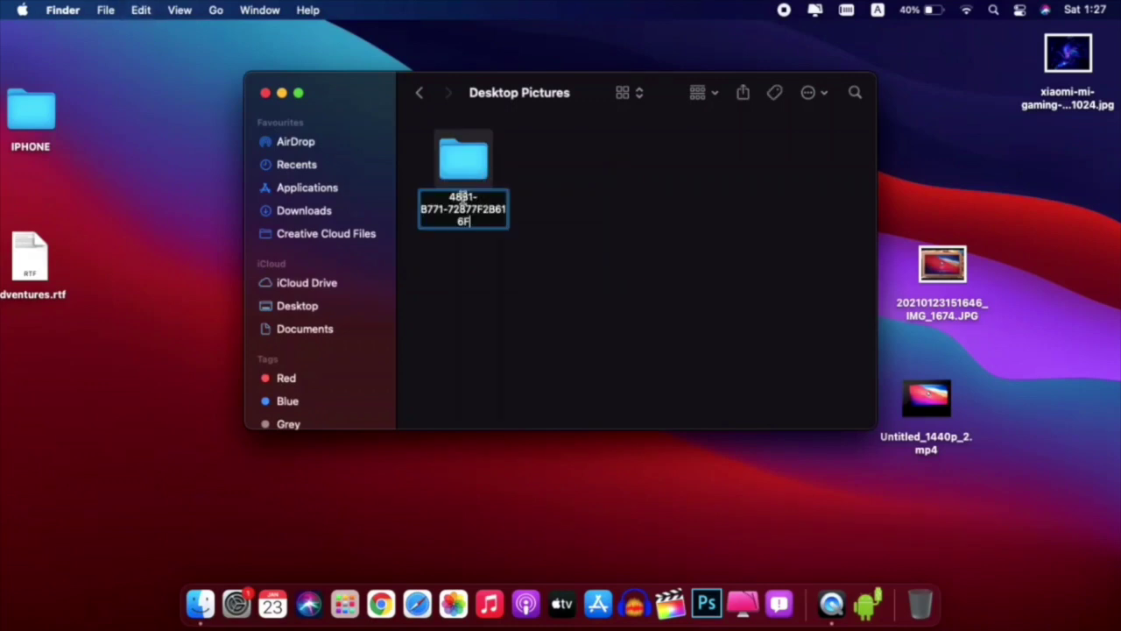
pyautogui.press('Return')
pyautogui.click(543, 218)
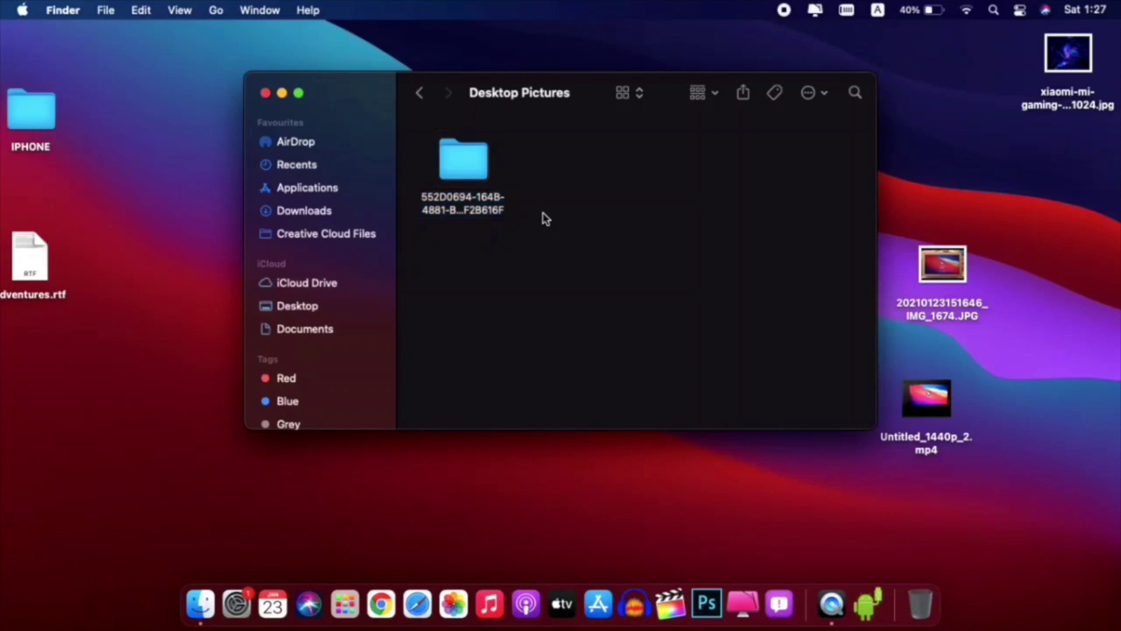
pyautogui.moveTo(468, 165); pyautogui.dragTo(443, 137)
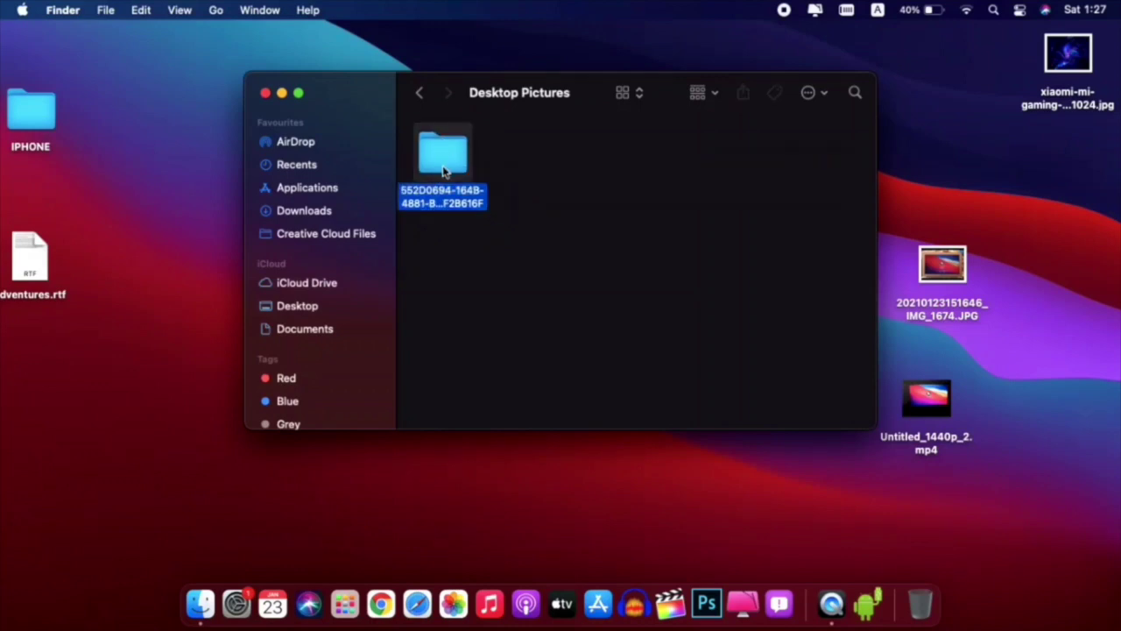
# - Move the xiaomi-mi-gaming wallpaper JPG from iCloud Drive into the UUID folder
pyautogui.doubleClick(443, 172)
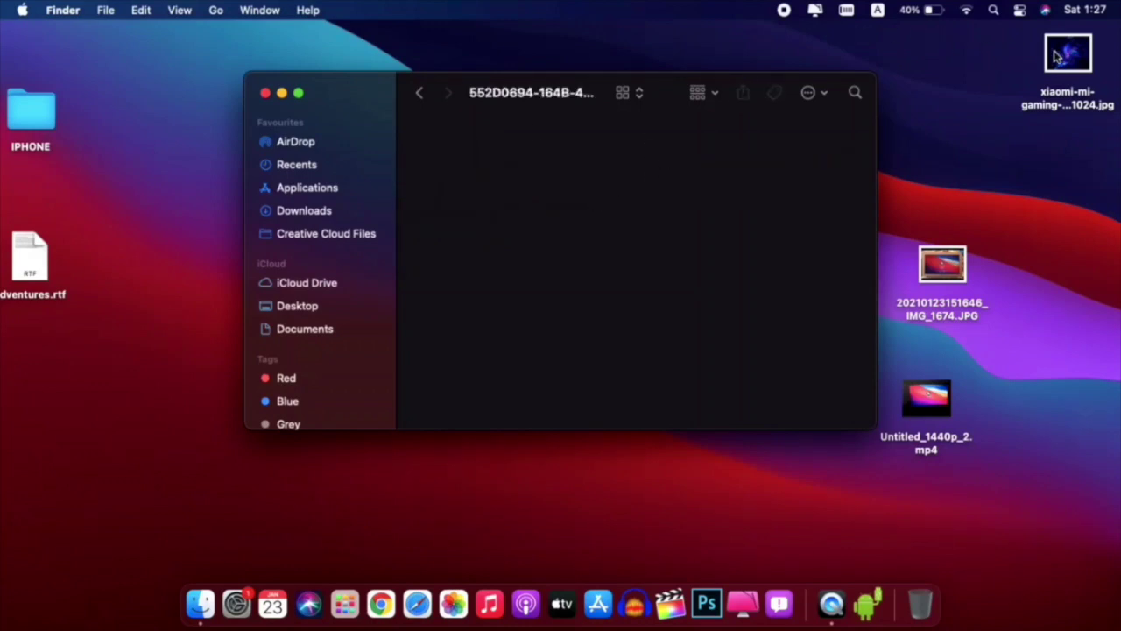
pyautogui.moveTo(1064, 59); pyautogui.dragTo(542, 180)
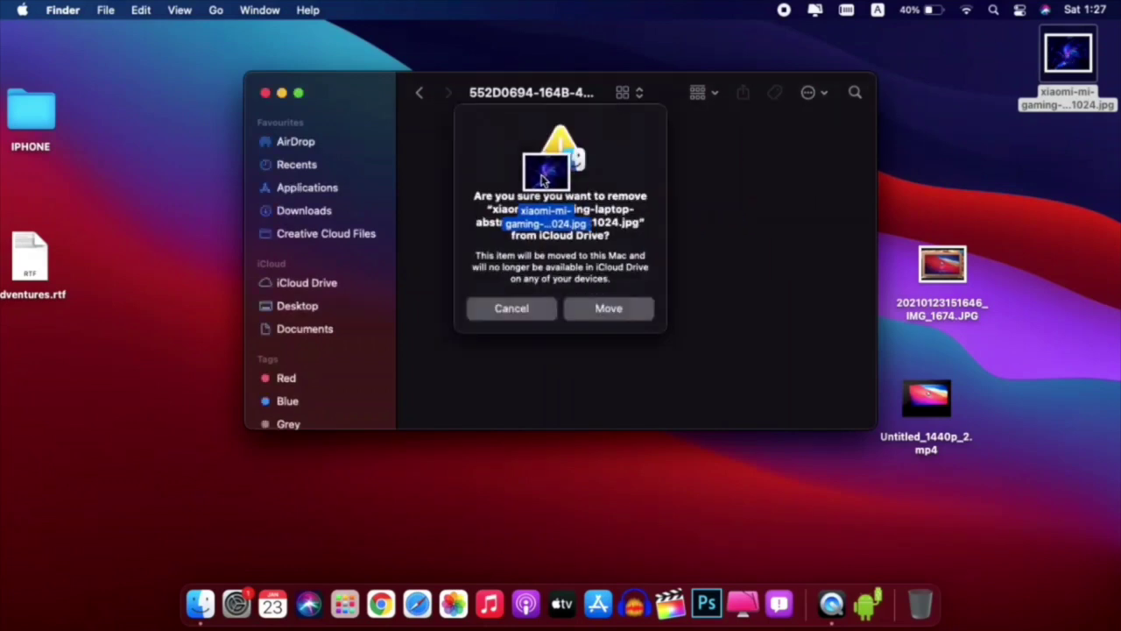
pyautogui.click(610, 310)
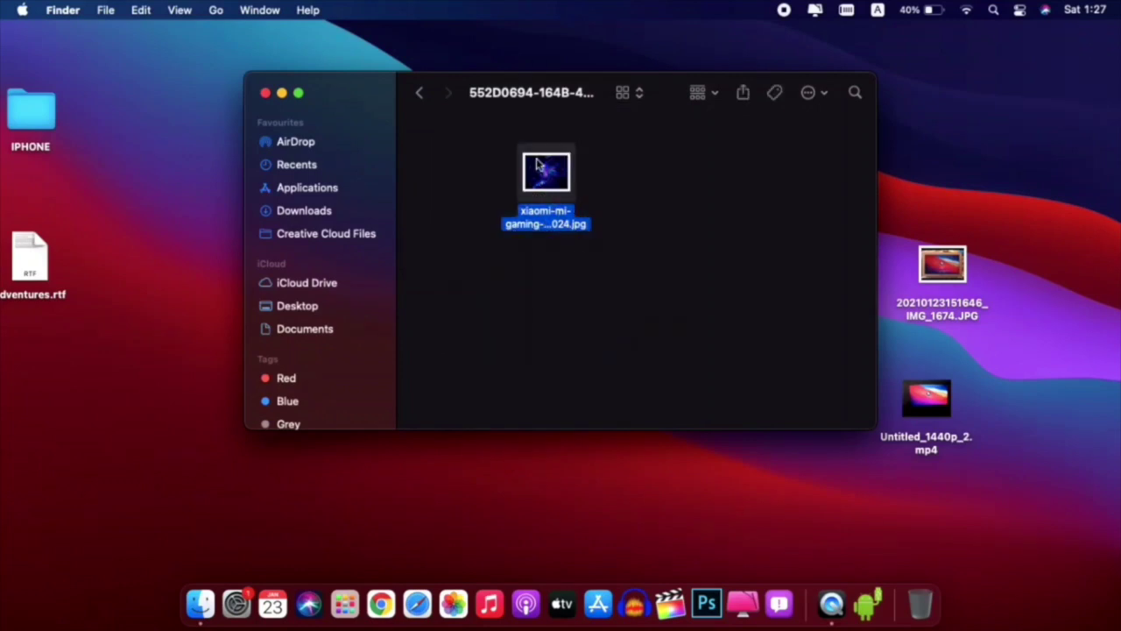
pyautogui.moveTo(529, 162); pyautogui.dragTo(451, 144)
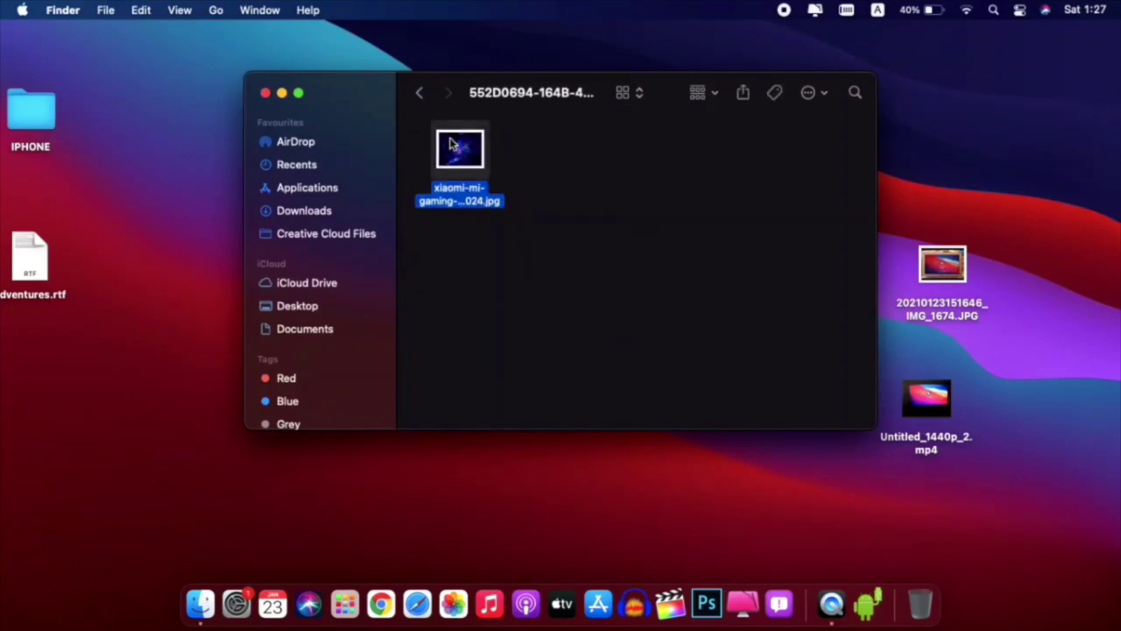
pyautogui.click(464, 203)
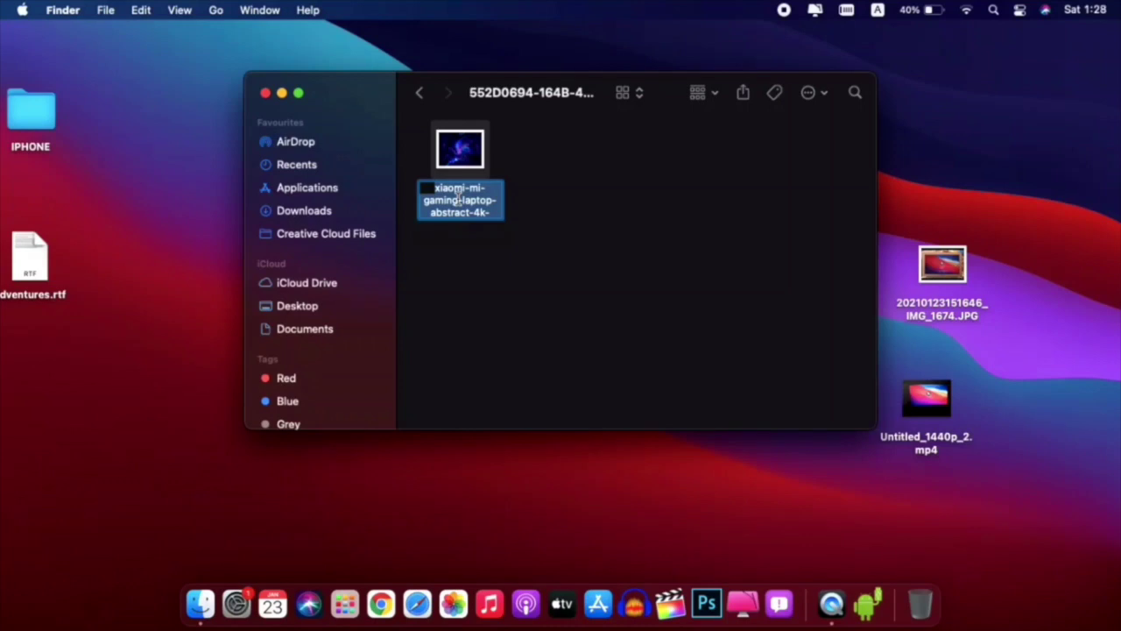
# - Rename the wallpaper to lockscreen.png, accepting the .png extension, and close the window
pyautogui.write('lo')
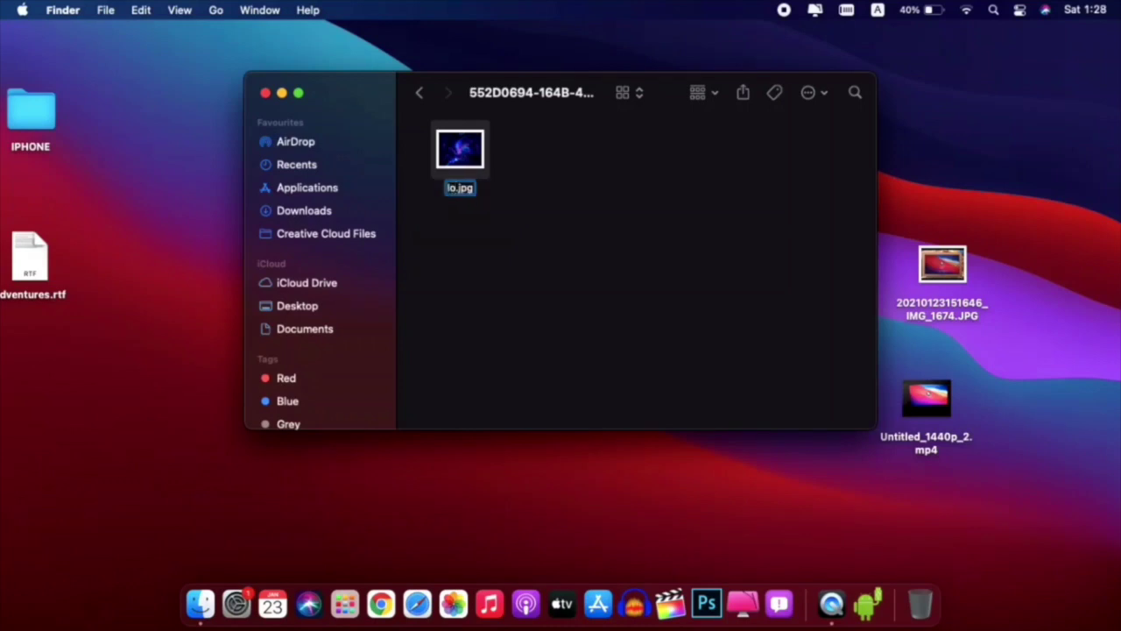
pyautogui.write('ck')
pyautogui.write('scree')
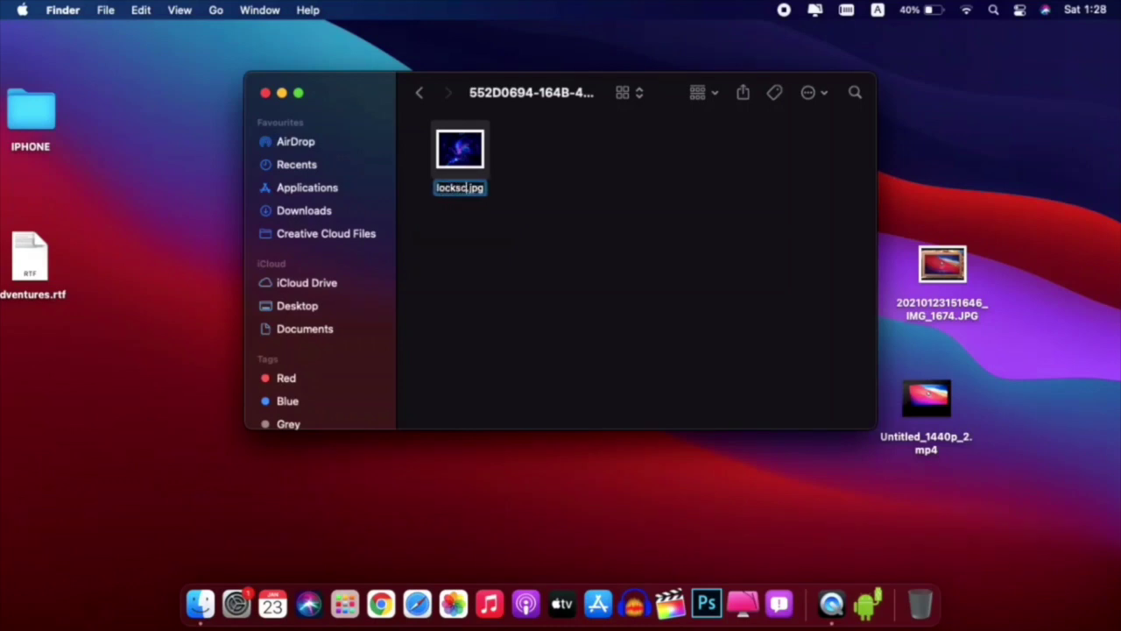
pyautogui.write('n')
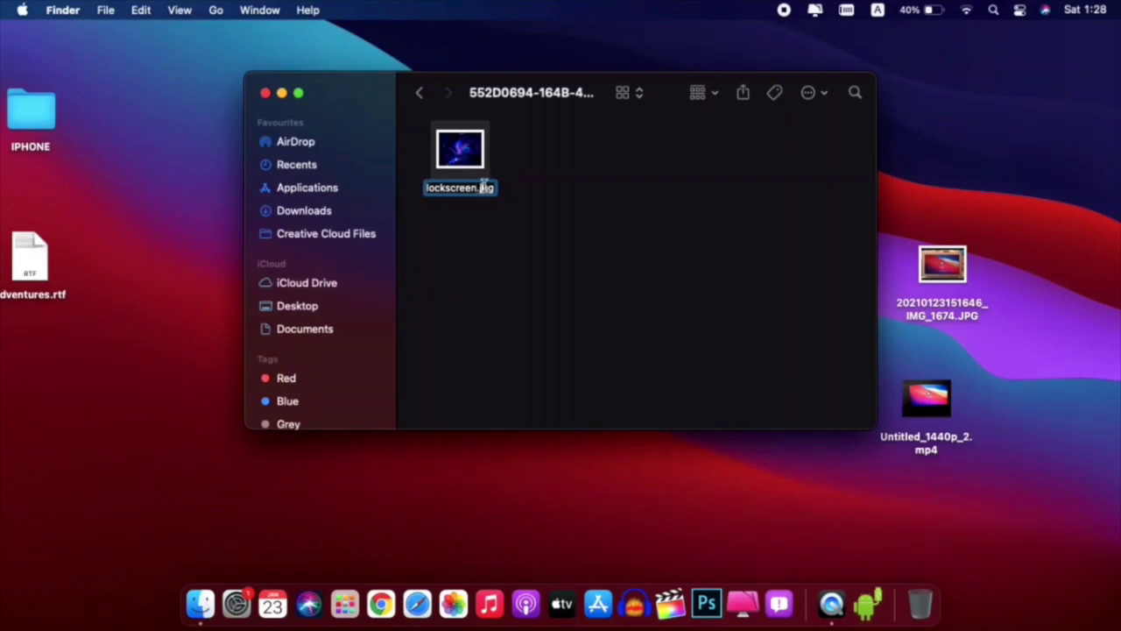
pyautogui.press('Right')
pyautogui.press('Right')
pyautogui.press('Right')
pyautogui.press('Right')
pyautogui.press('BackSpace')
pyautogui.press('BackSpace')
pyautogui.press('BackSpace')
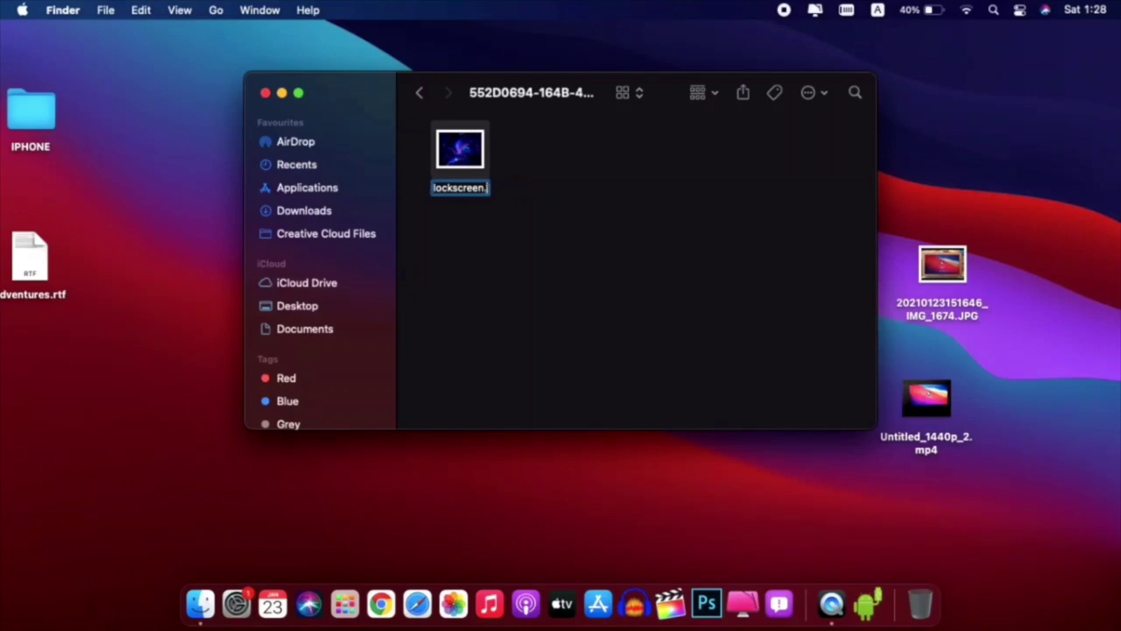
pyautogui.write('png')
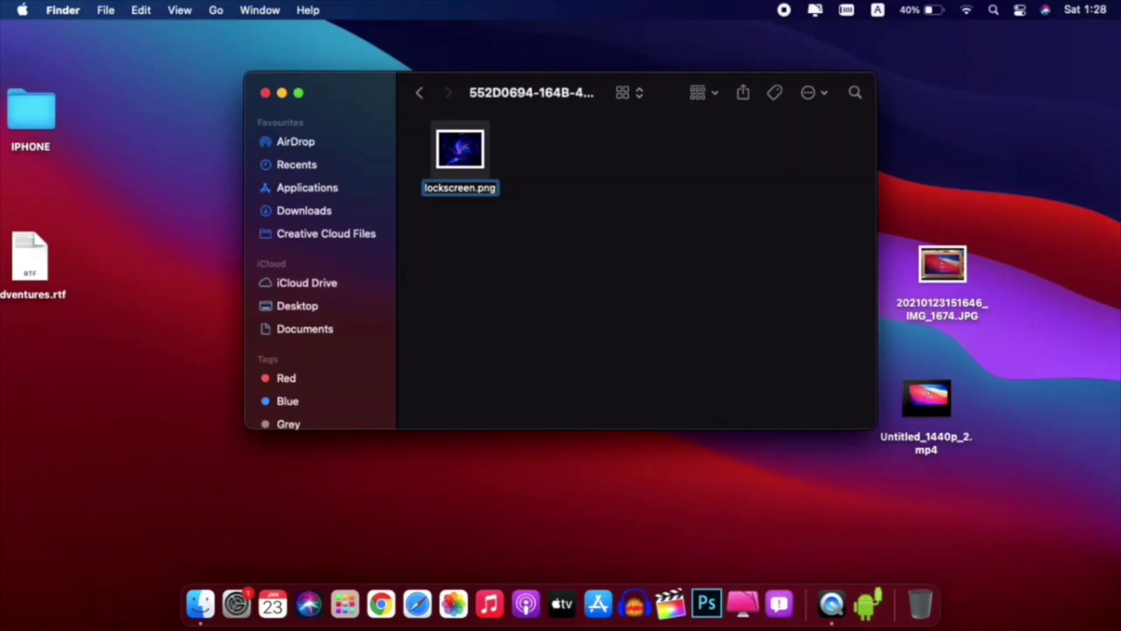
pyautogui.press('Return')
pyautogui.click(616, 298)
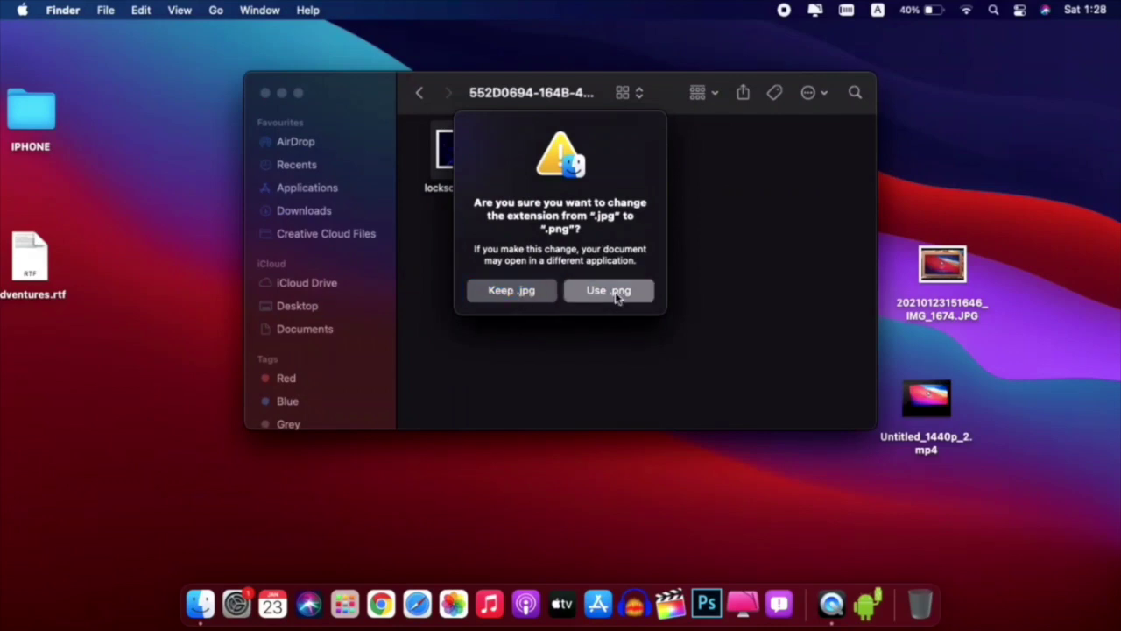
pyautogui.press('super+w')
# - Unlock Security & Privacy with the admin password and turn off FileVault encryption
pyautogui.click(237, 601)
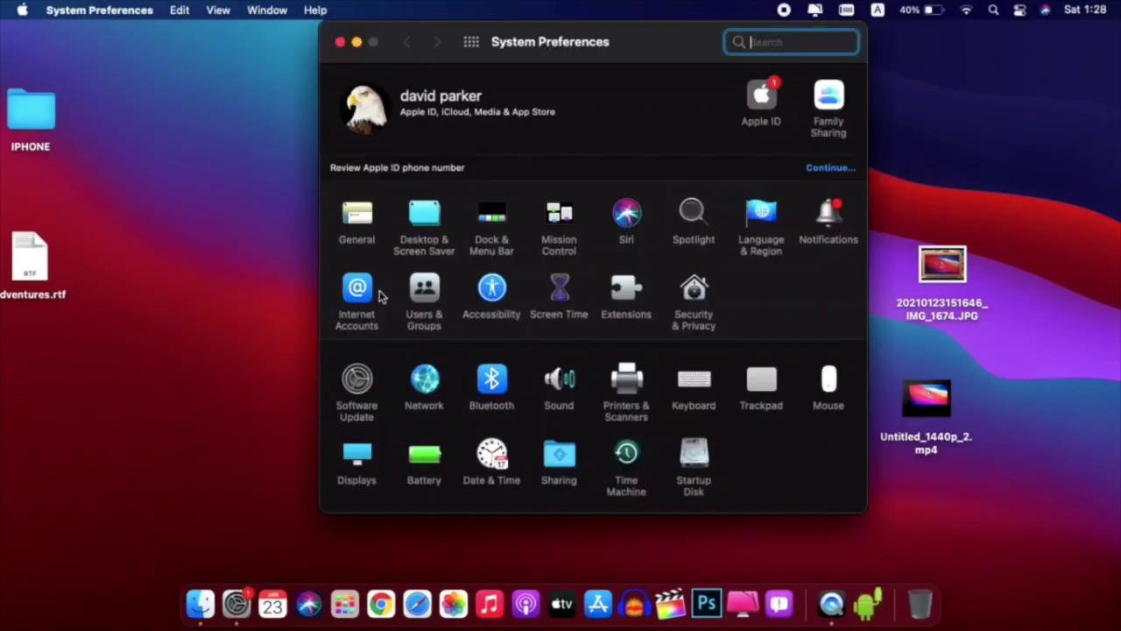
pyautogui.click(697, 292)
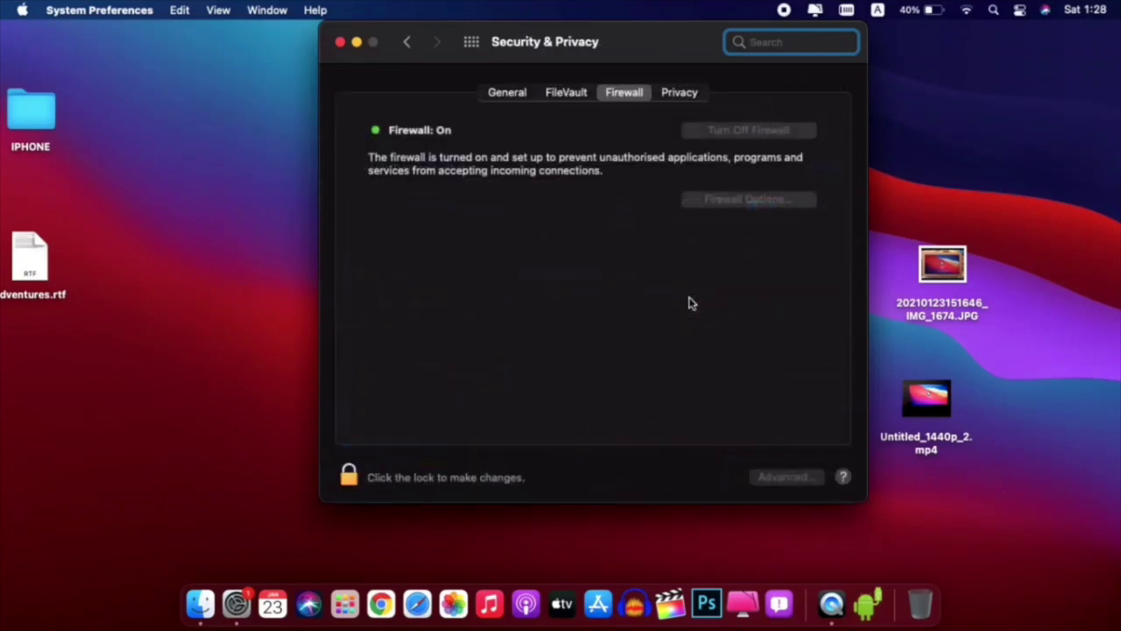
pyautogui.click(417, 477)
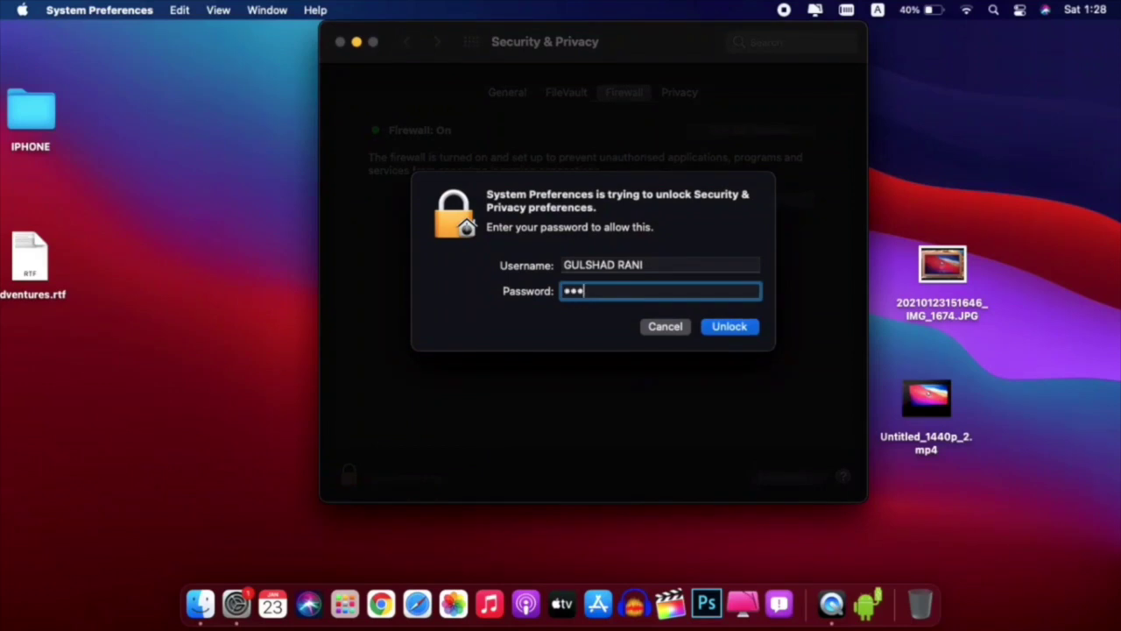
pyautogui.press('Return')
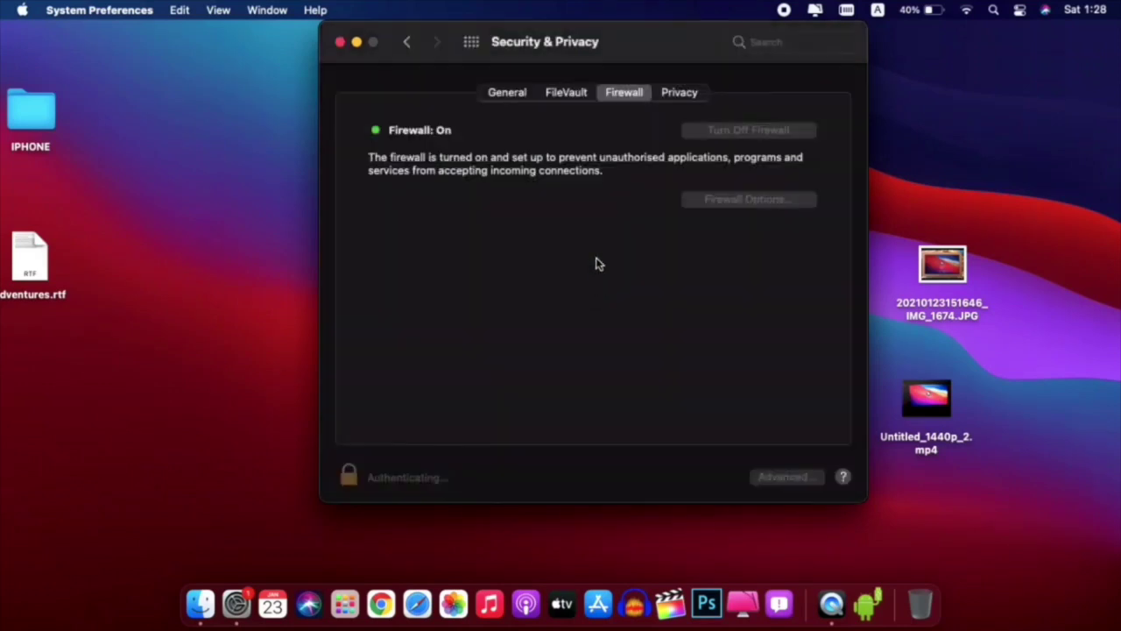
pyautogui.click(584, 96)
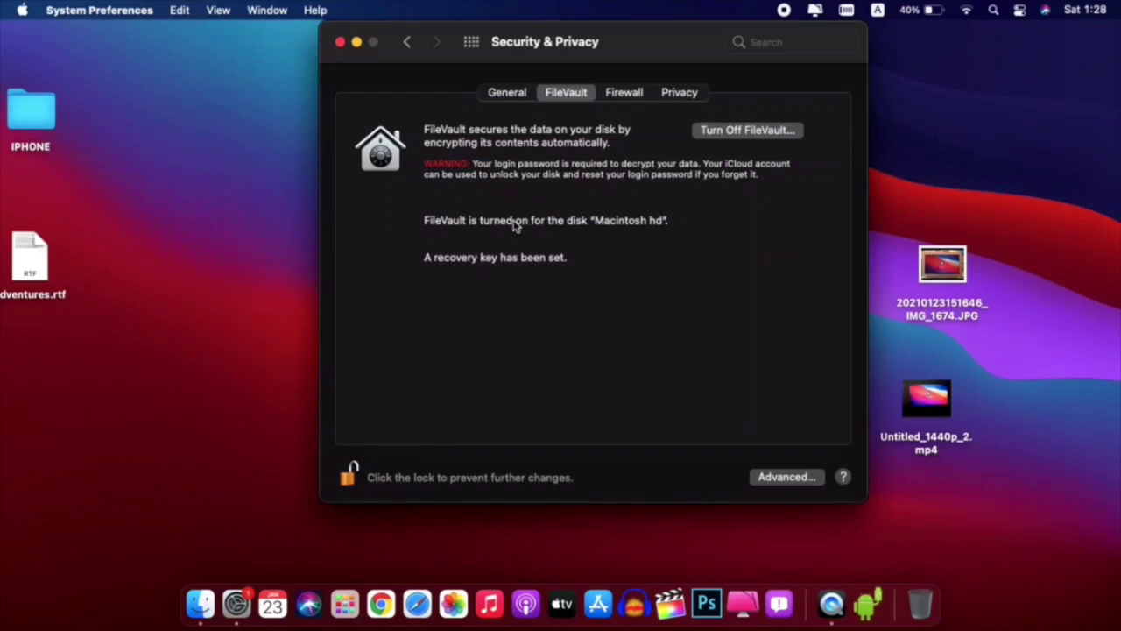
pyautogui.click(735, 133)
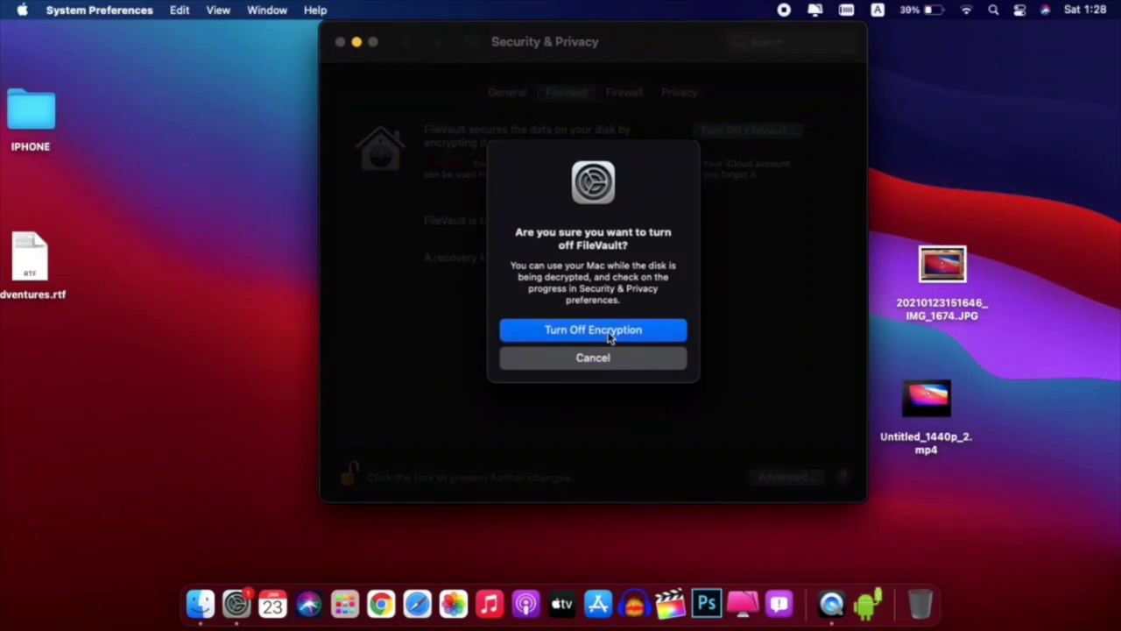
pyautogui.click(611, 336)
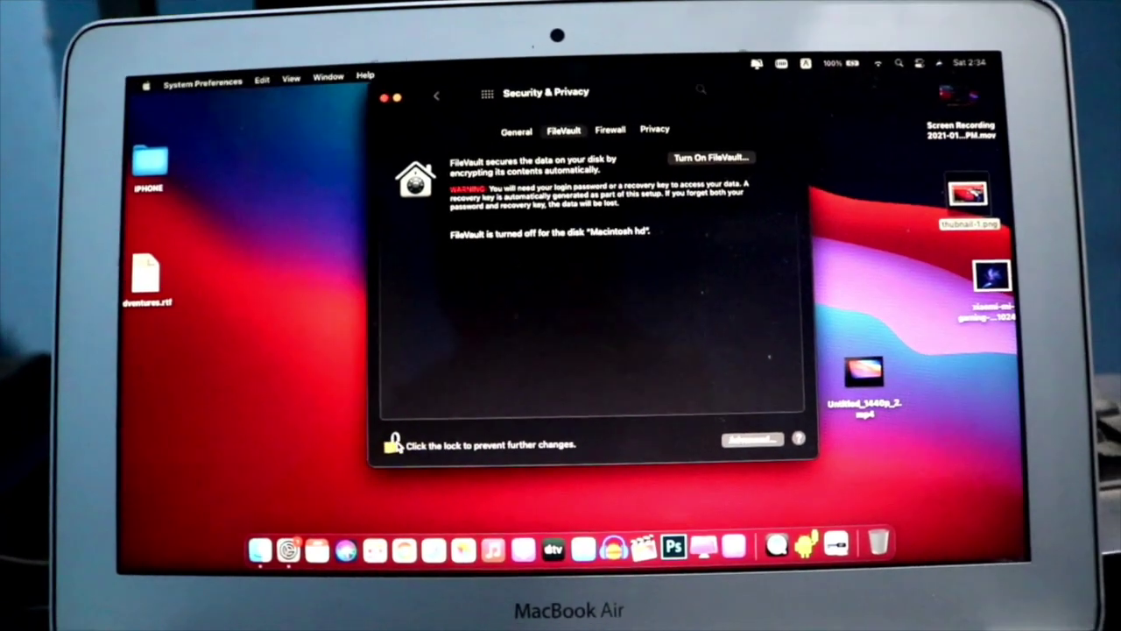
# - Relock Security & Privacy, close System Preferences, and choose Restart from the Apple menu
pyautogui.click(392, 444)
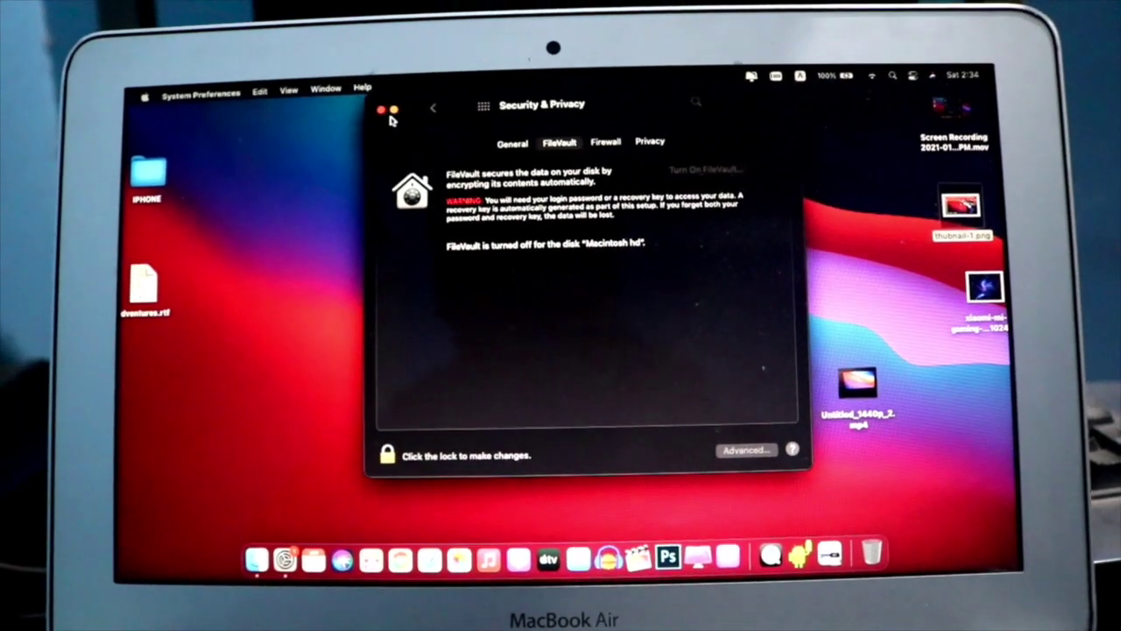
pyautogui.click(382, 111)
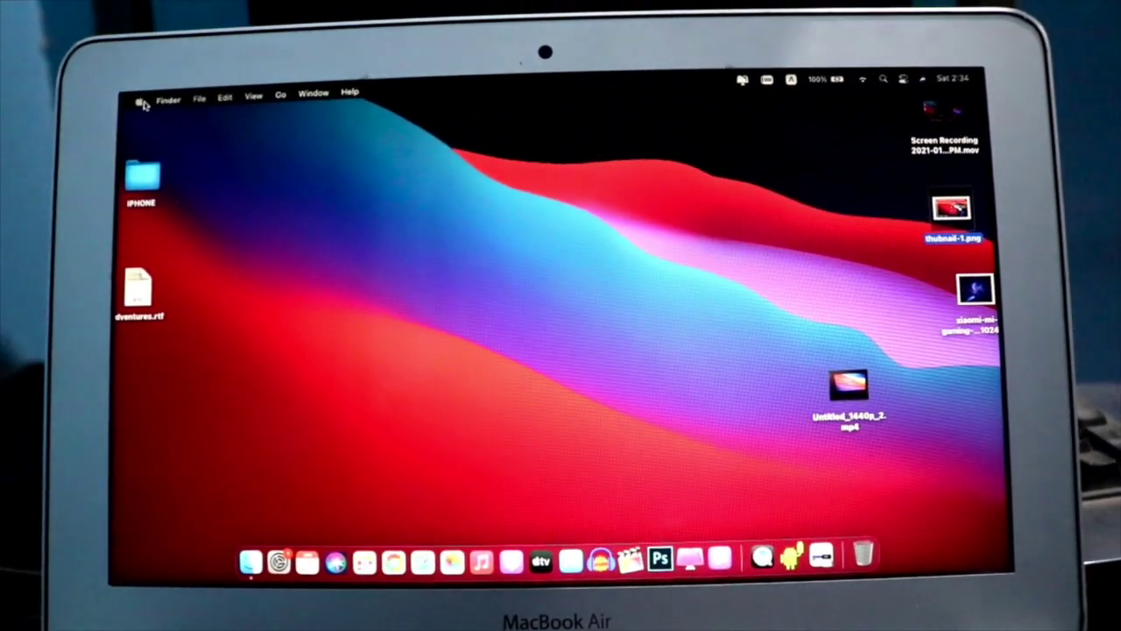
pyautogui.click(142, 104)
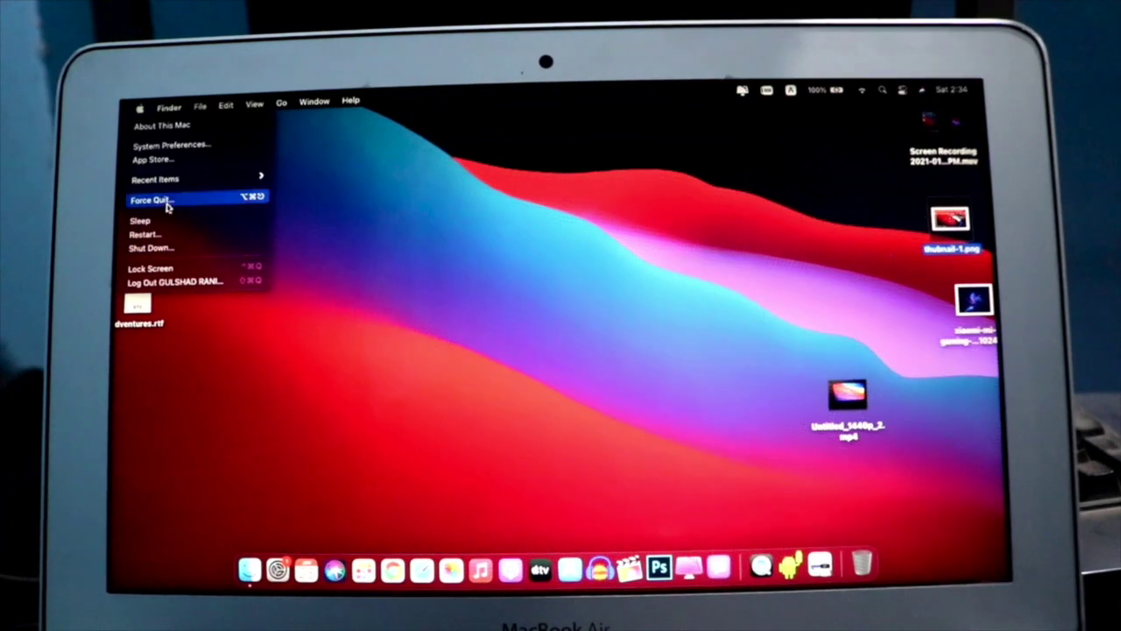
# - Confirm the restart so the Mac reboots to the login screen
pyautogui.click(163, 234)
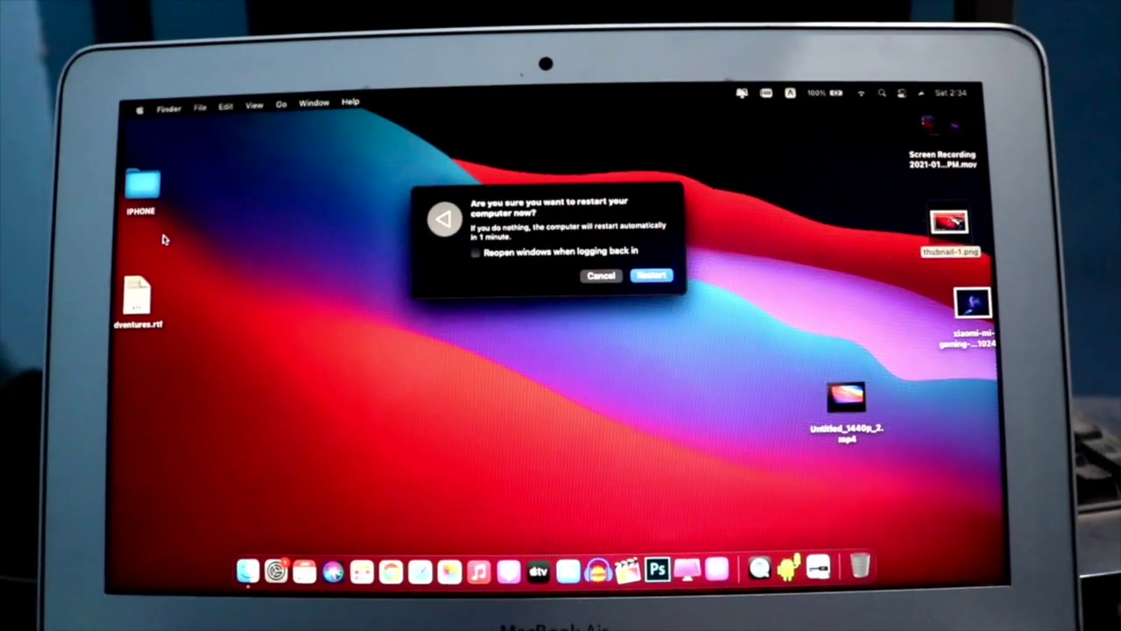